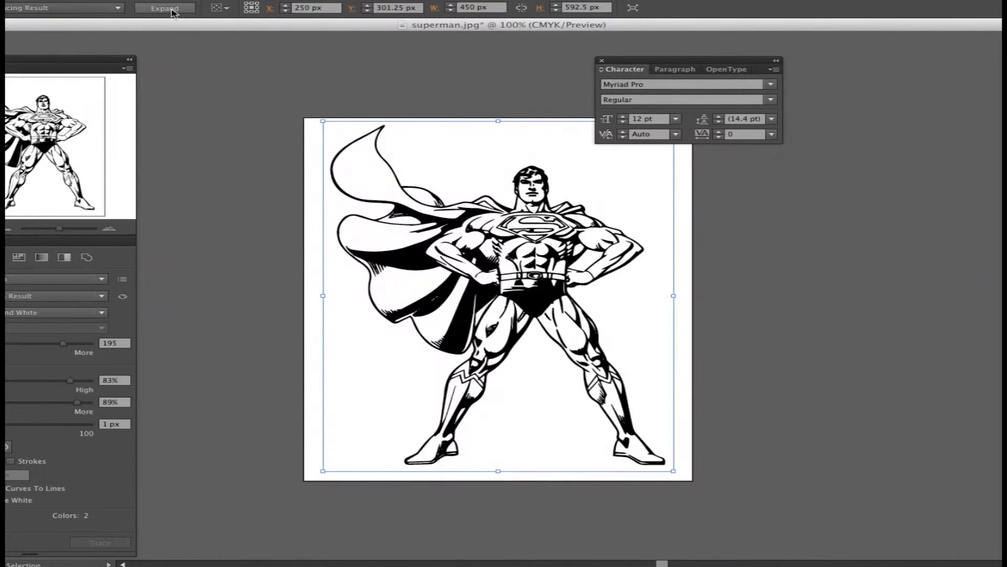
Expand the Superman image trace into editable vector paths
{"action": "left_click", "coordinate": [174, 9]}
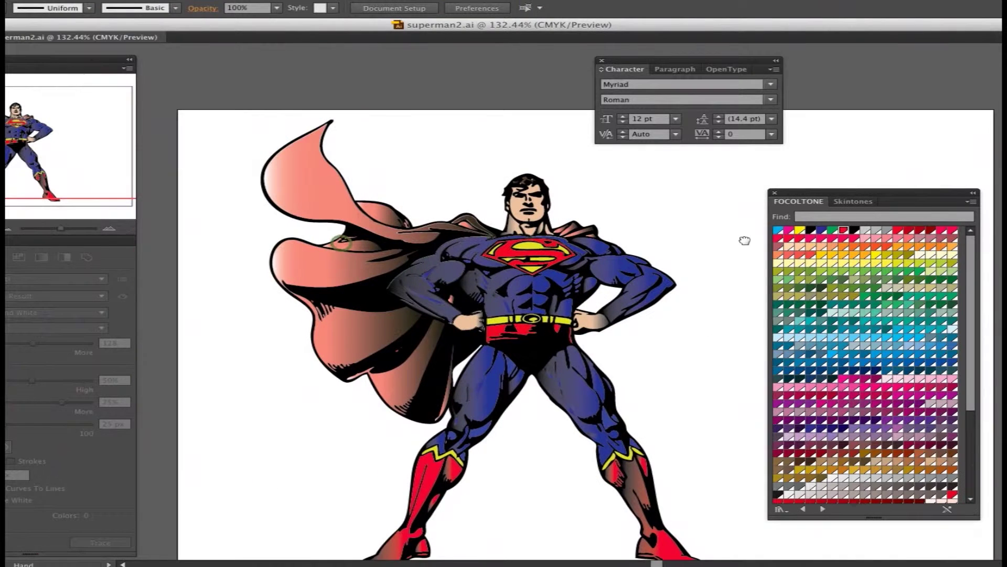
Pan across the coloured superman2.ai canvas with the Hand tool
{"action": "left_click_drag", "start_coordinate": [744, 236], "coordinate": [640, 172]}
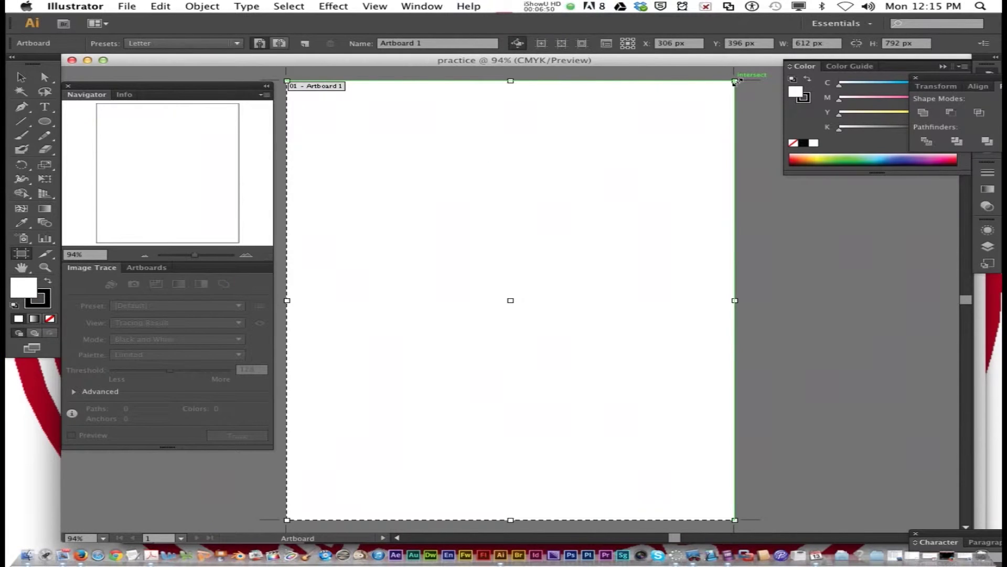
Resize Artboard 1 from its top-right corner and right edge to 599.38 × 788.34 px
{"action": "mouse_move", "coordinate": [733, 82]}
{"action": "left_mouse_down"}
{"action": "mouse_move", "coordinate": [576, 192]}
{"action": "mouse_move", "coordinate": [728, 83]}
{"action": "left_mouse_up"}
{"action": "mouse_move", "coordinate": [727, 301]}
{"action": "left_mouse_down"}
{"action": "mouse_move", "coordinate": [756, 301]}
{"action": "mouse_move", "coordinate": [726, 300]}
{"action": "left_mouse_up"}
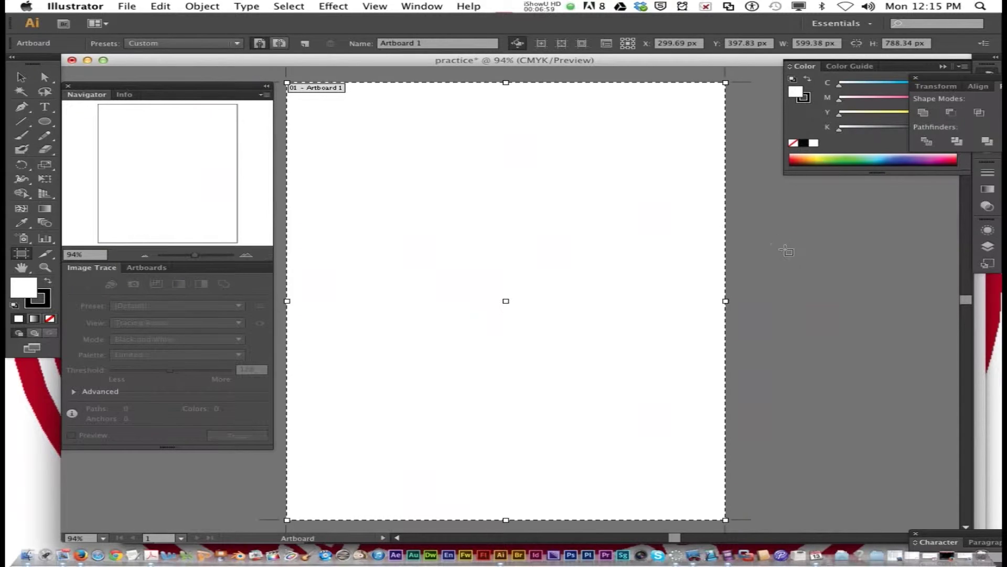
Draw small Artboard 2 and Artboard 3 on the pasteboard right of Artboard 1
{"action": "left_click_drag", "start_coordinate": [795, 236], "coordinate": [871, 292]}
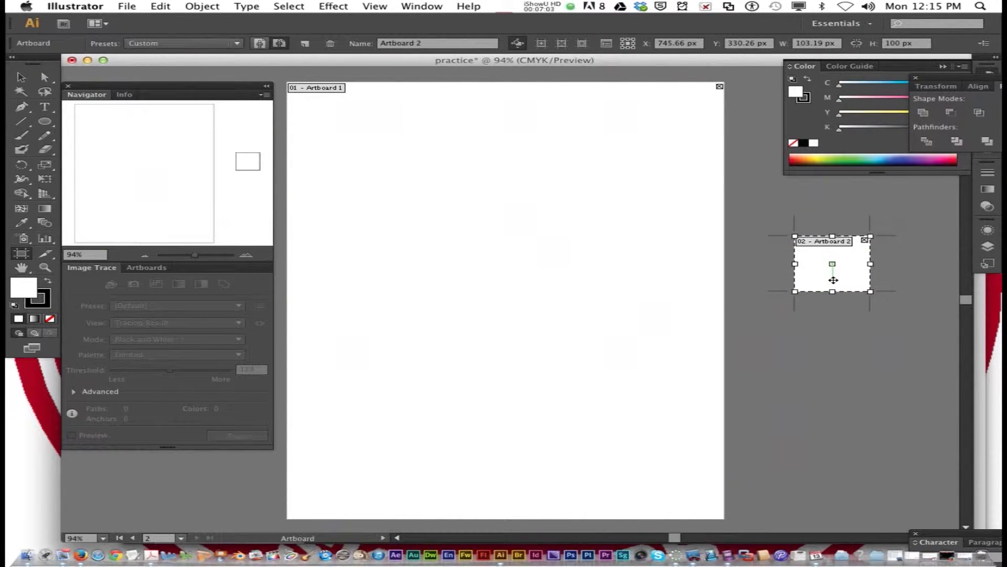
{"action": "left_click_drag", "start_coordinate": [795, 339], "coordinate": [893, 432]}
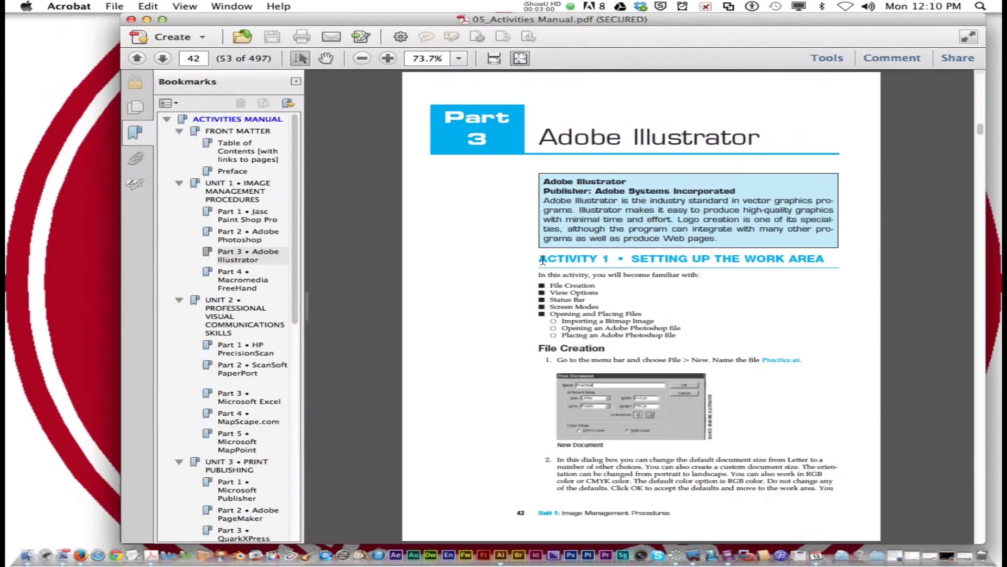
Highlight the 'ACTIVITY 1 • SETTING UP THE WORK AREA' heading, then bring Illustrator forward
{"action": "left_click_drag", "start_coordinate": [543, 260], "coordinate": [818, 269]}
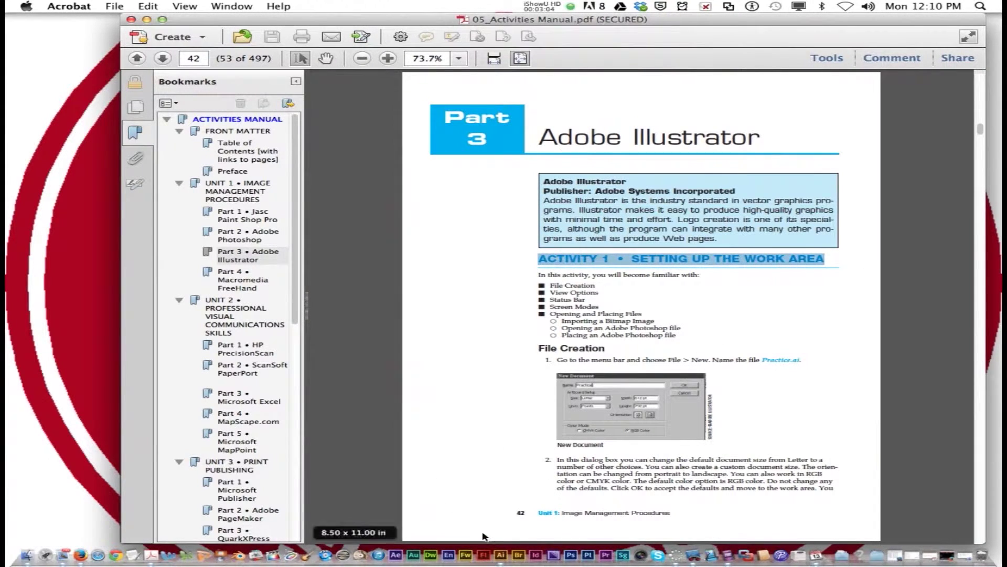
{"action": "left_click", "coordinate": [501, 555]}
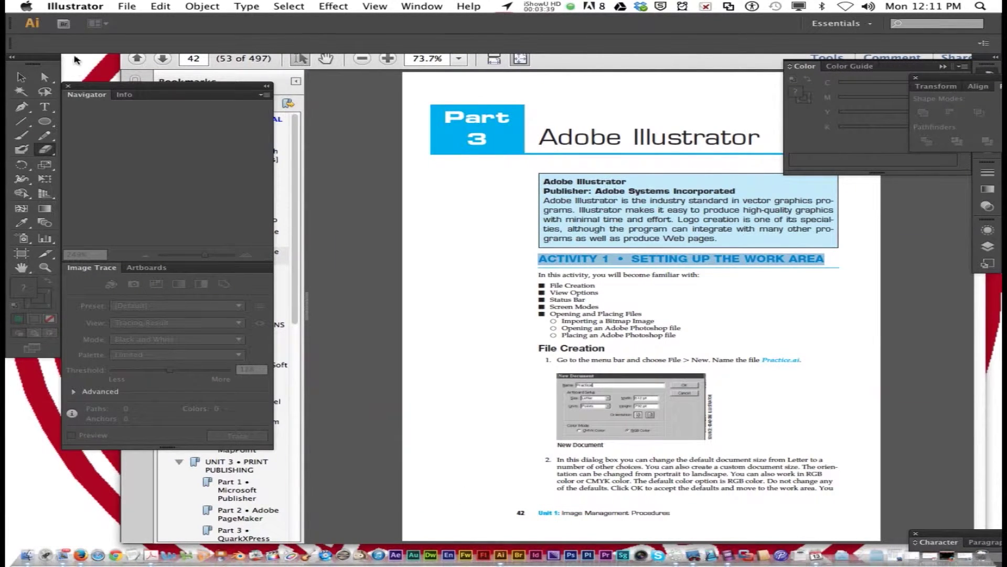
Start a new document from File > New and name it 'practice'
{"action": "left_click", "coordinate": [127, 6]}
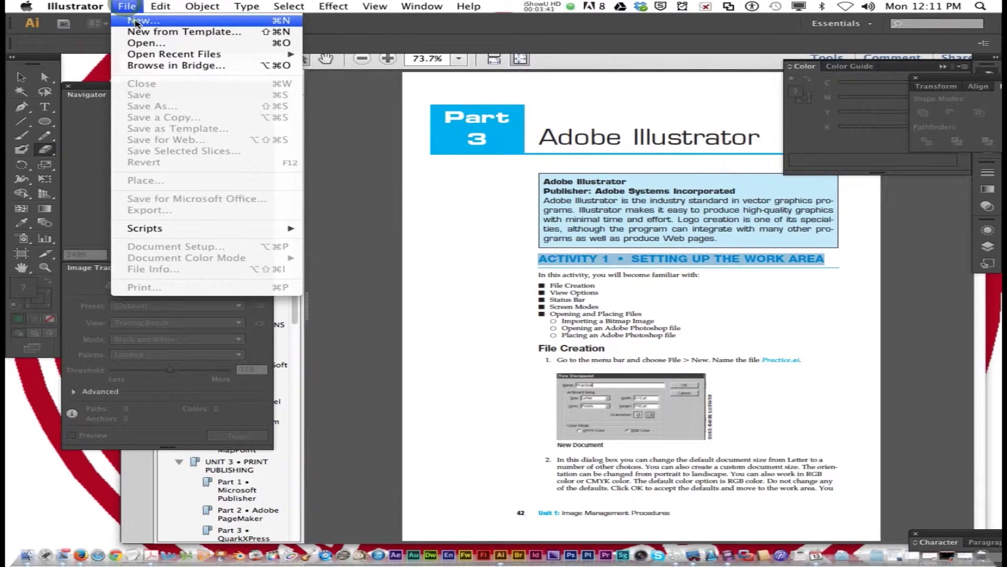
{"action": "left_click", "coordinate": [131, 21]}
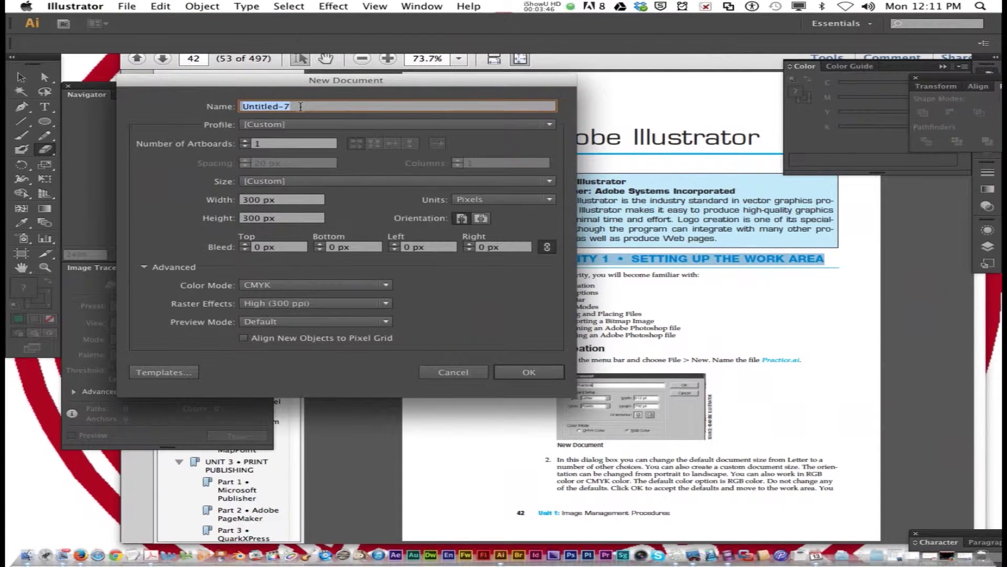
{"action": "type", "text": "pra"}
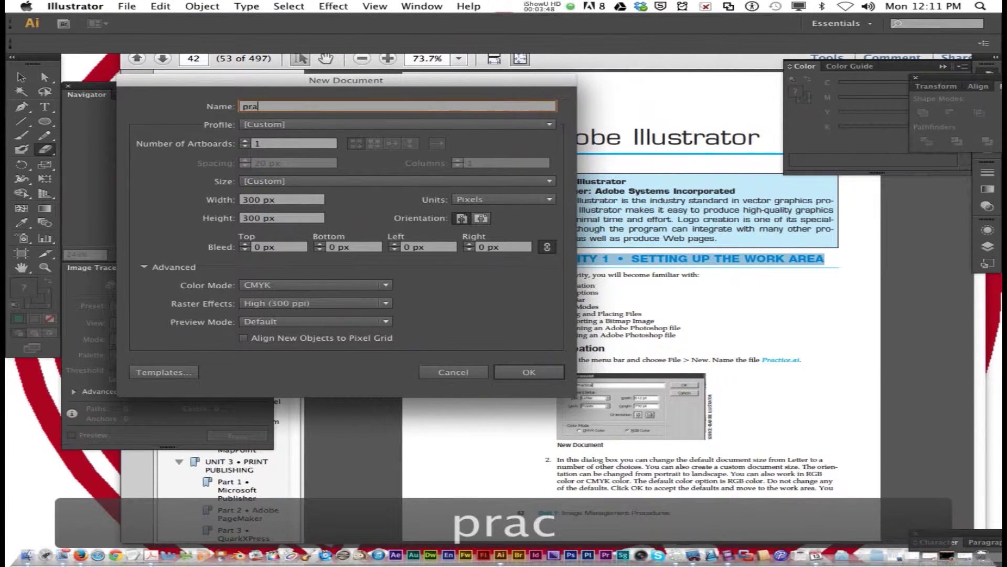
{"action": "type", "text": "ctice"}
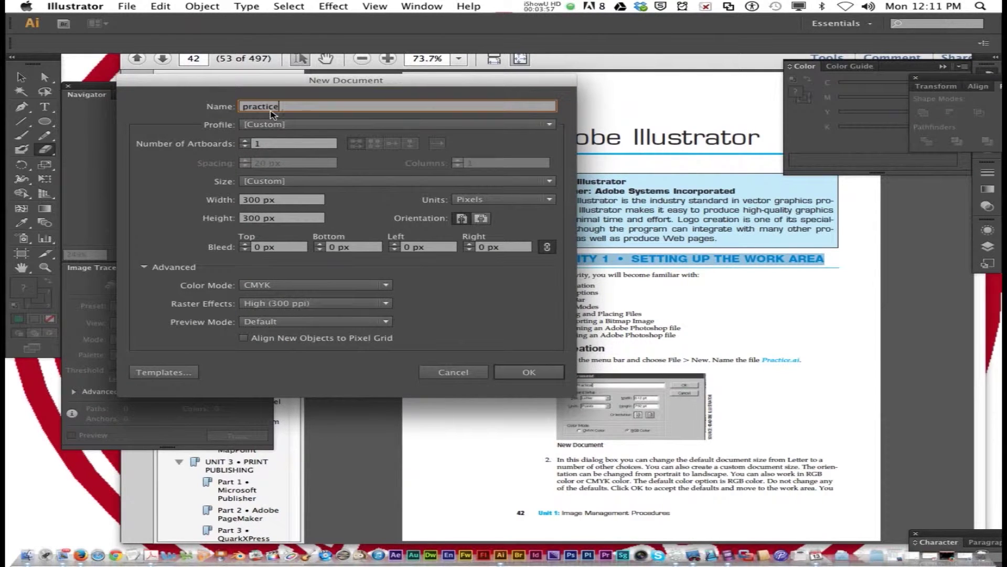
{"action": "left_click", "coordinate": [253, 125]}
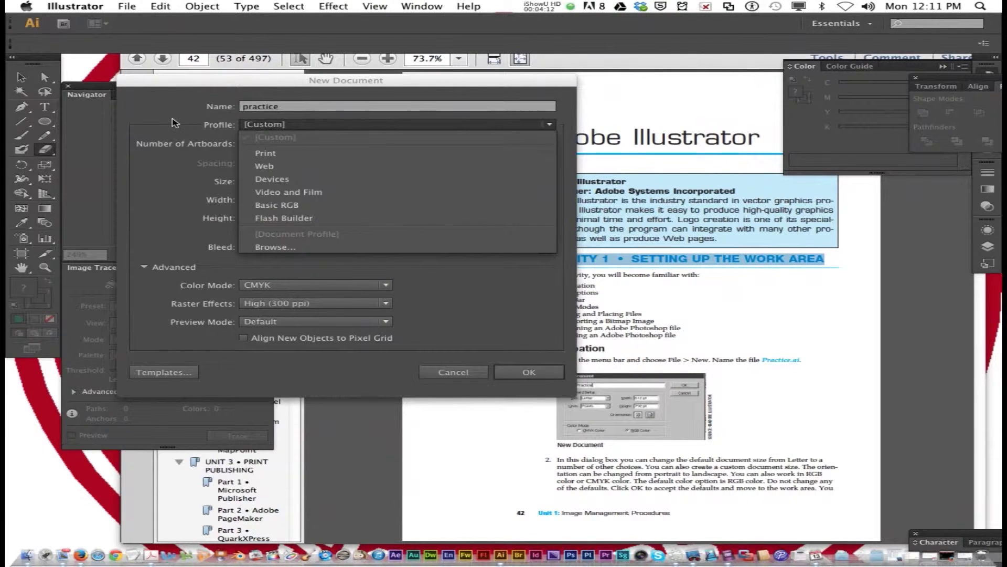
Keep the [Custom] profile and leave the document at 1 artboard
{"action": "left_click", "coordinate": [191, 125]}
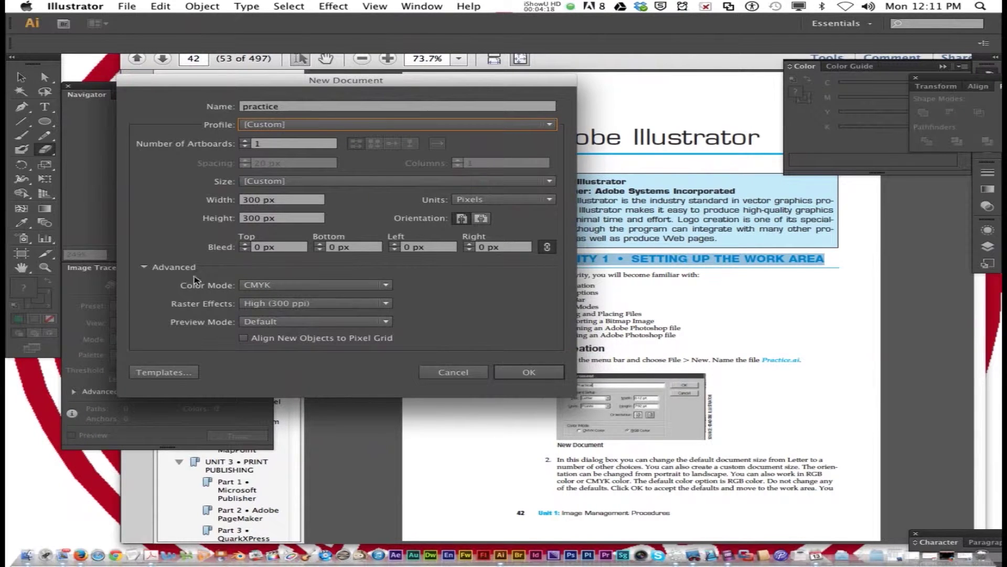
{"action": "left_click", "coordinate": [245, 141]}
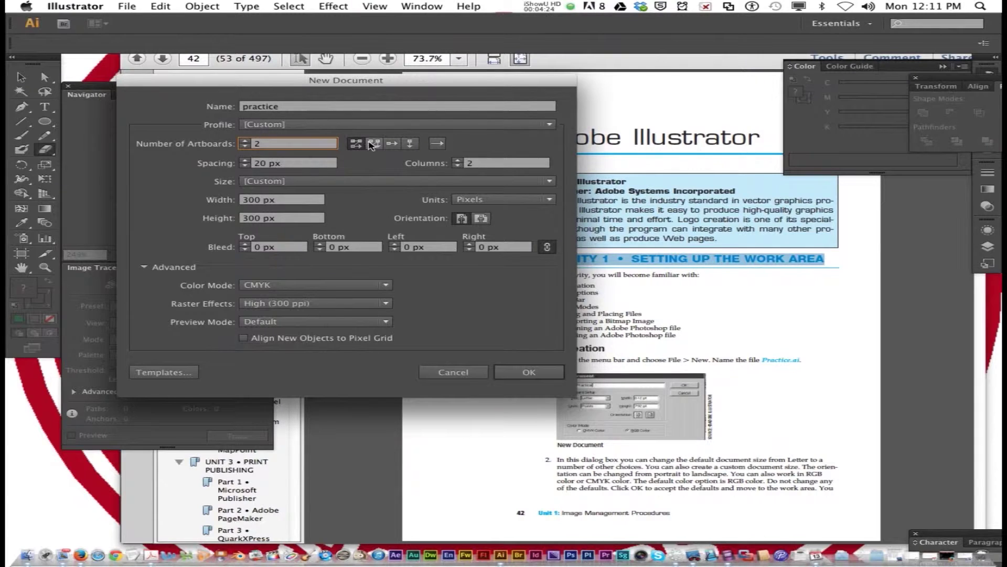
{"action": "left_click", "coordinate": [244, 147]}
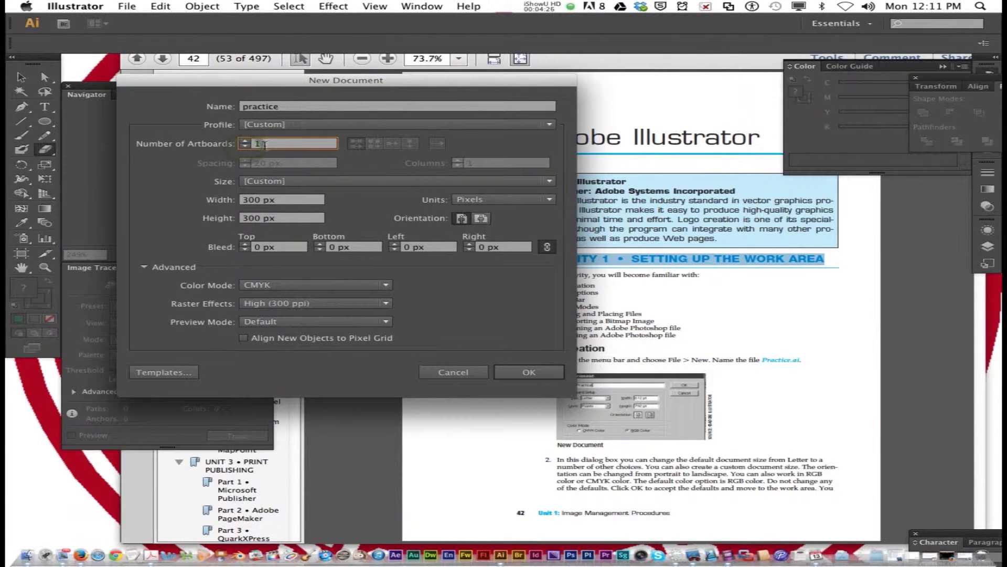
Choose Letter size in portrait orientation with Pixels units (612 × 792 px)
{"action": "left_click", "coordinate": [297, 184]}
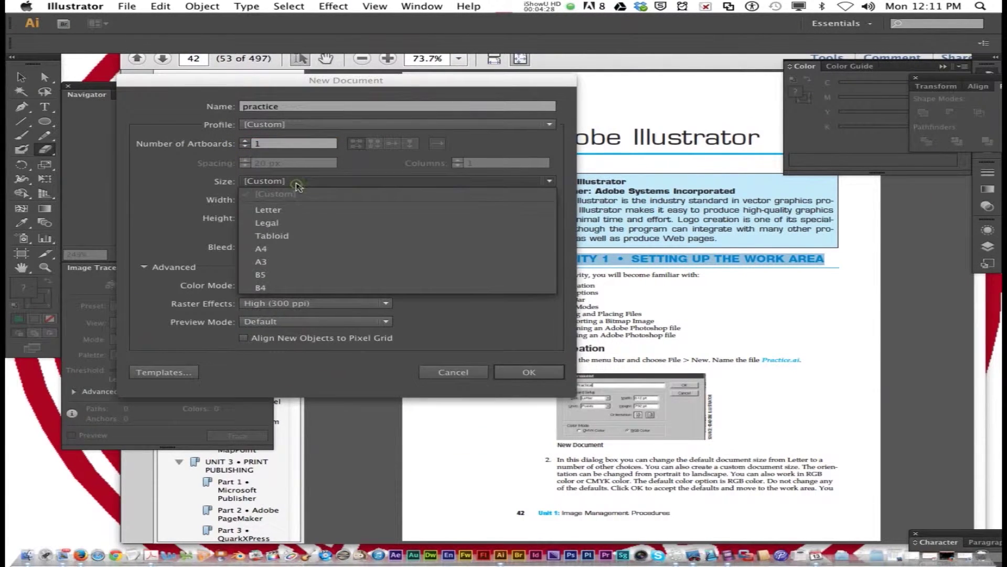
{"action": "left_click", "coordinate": [282, 210]}
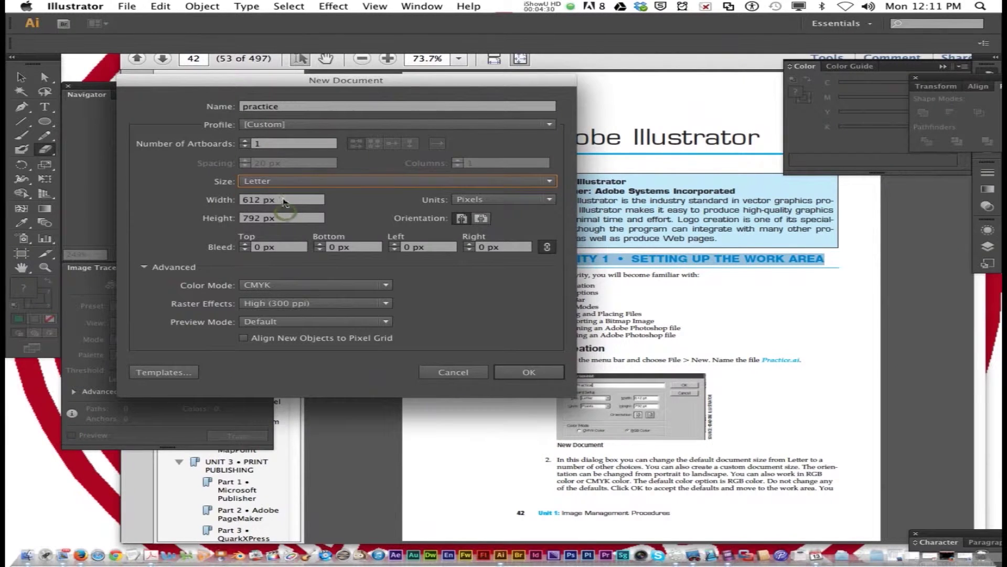
{"action": "left_click", "coordinate": [522, 202]}
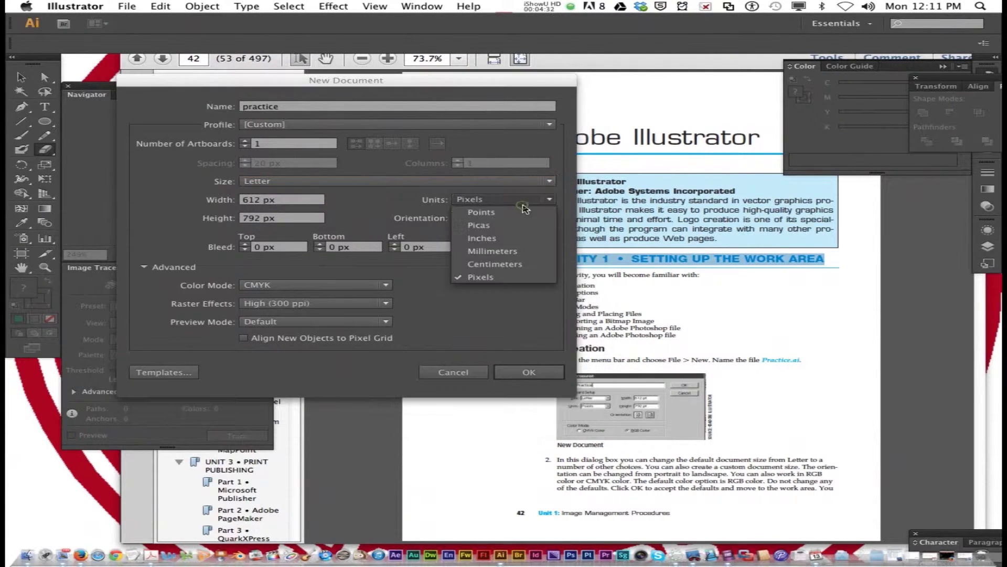
{"action": "left_click", "coordinate": [482, 238]}
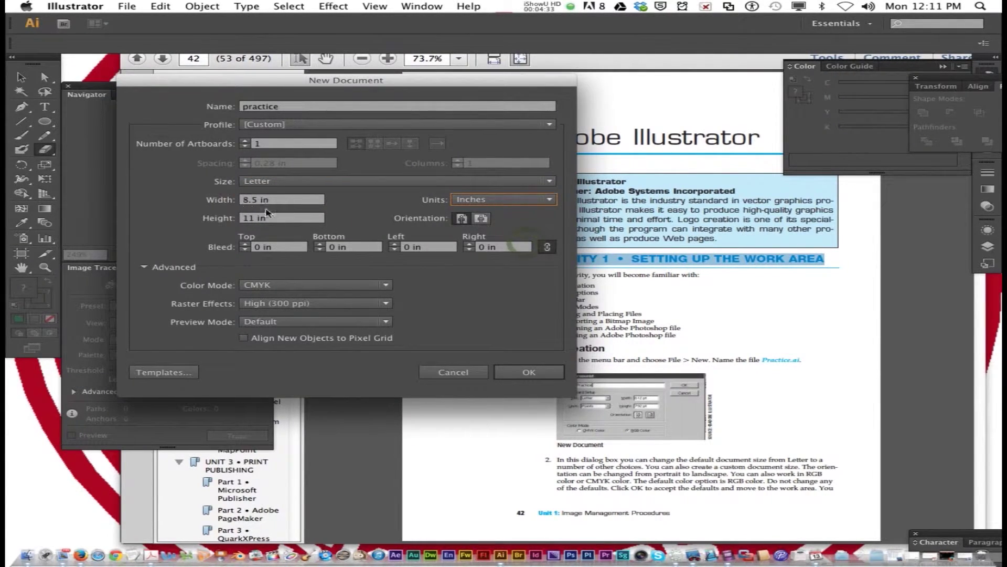
{"action": "left_click", "coordinate": [481, 219]}
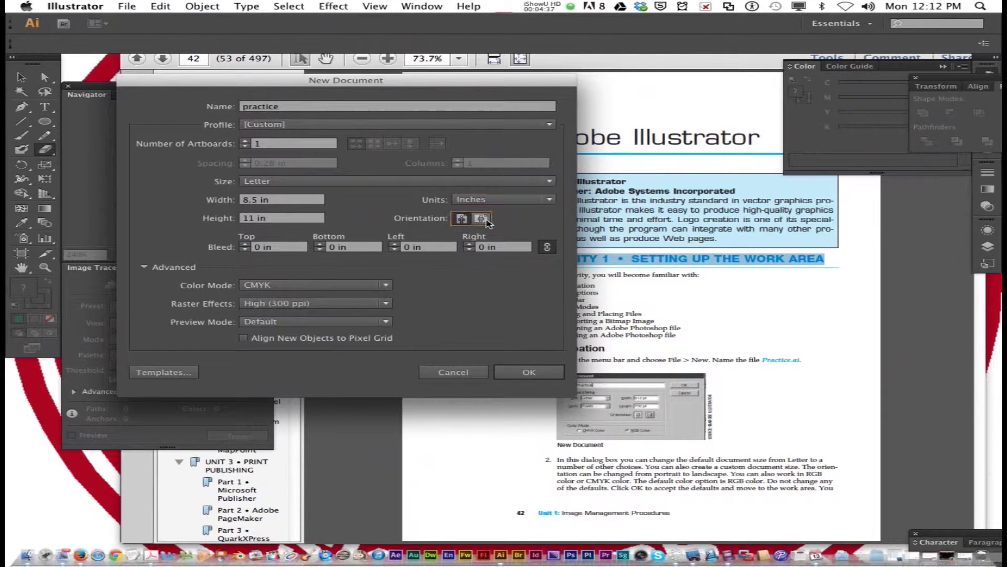
{"action": "left_click", "coordinate": [459, 220]}
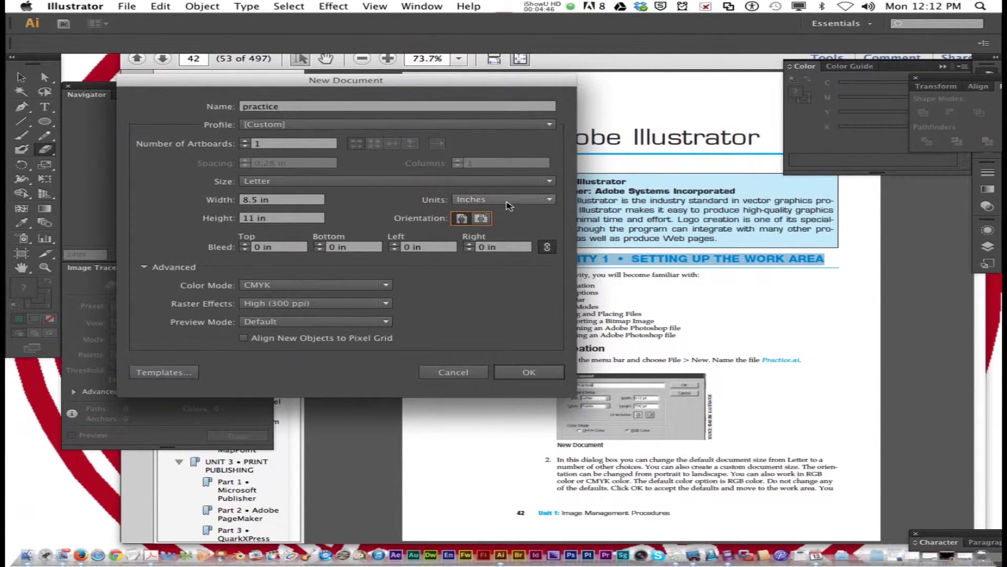
{"action": "left_click", "coordinate": [505, 200]}
{"action": "left_click", "coordinate": [517, 278]}
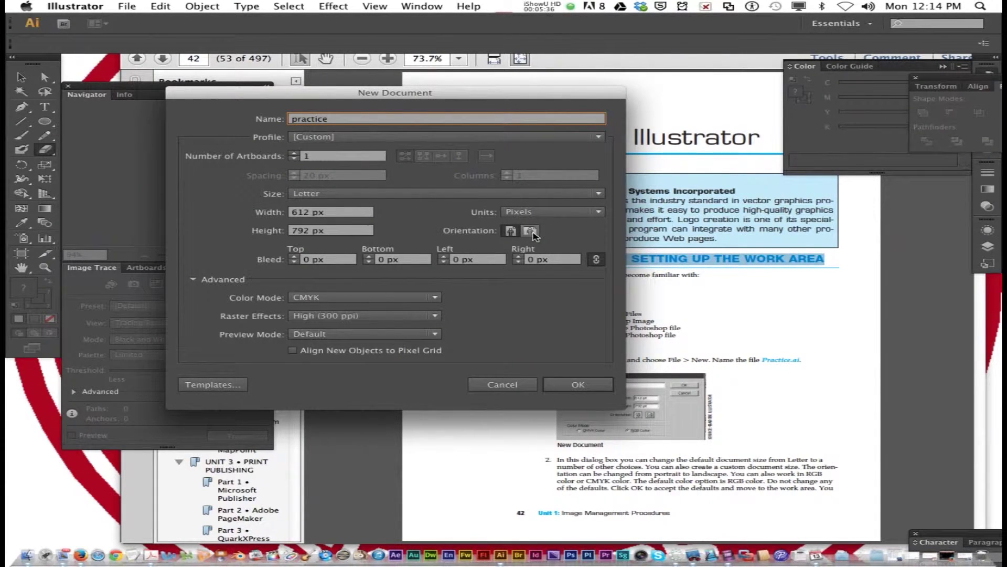
Keep CMYK colour mode and create the Letter-size 'practice' document
{"action": "left_click", "coordinate": [315, 298]}
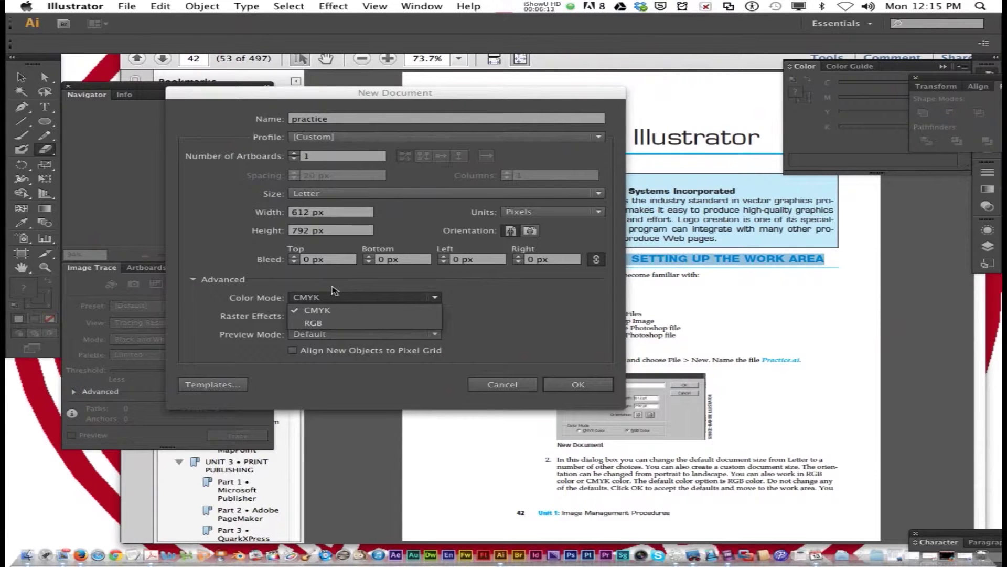
{"action": "left_click", "coordinate": [371, 278]}
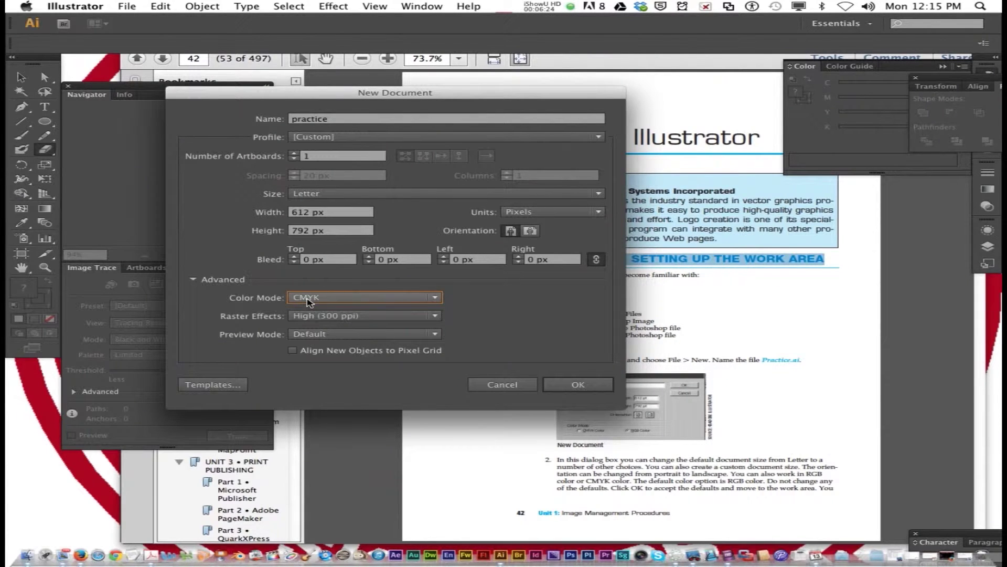
{"action": "left_click", "coordinate": [562, 386]}
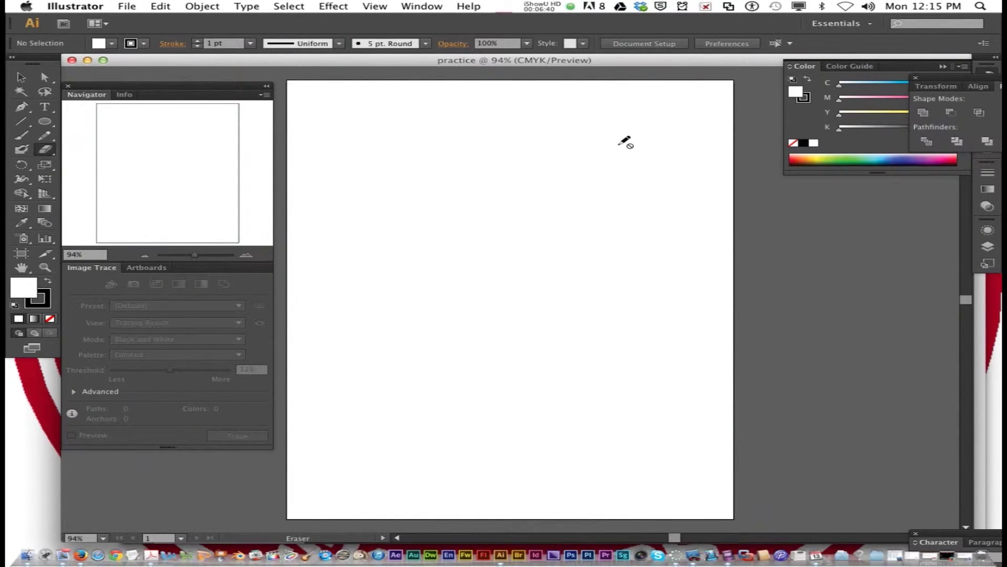
With the Artboard tool (Shift+O), resize Artboard 1 to 599.38 × 788.34 px
{"action": "key", "text": "shift+o"}
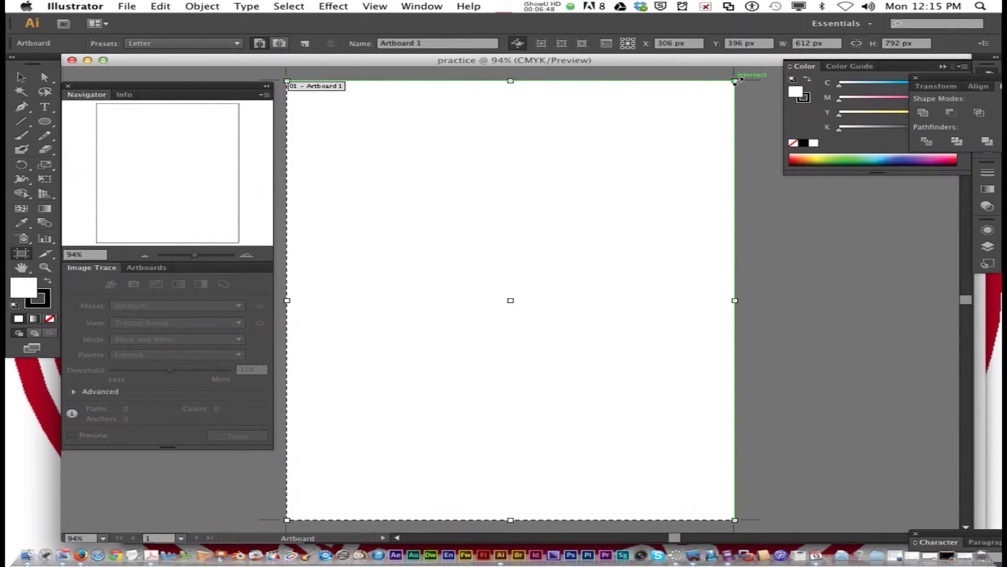
{"action": "mouse_move", "coordinate": [735, 81]}
{"action": "left_mouse_down"}
{"action": "mouse_move", "coordinate": [579, 184]}
{"action": "mouse_move", "coordinate": [676, 108]}
{"action": "mouse_move", "coordinate": [727, 82]}
{"action": "left_mouse_up"}
{"action": "mouse_move", "coordinate": [727, 301]}
{"action": "left_mouse_down"}
{"action": "mouse_move", "coordinate": [756, 301]}
{"action": "mouse_move", "coordinate": [725, 301]}
{"action": "left_mouse_up"}
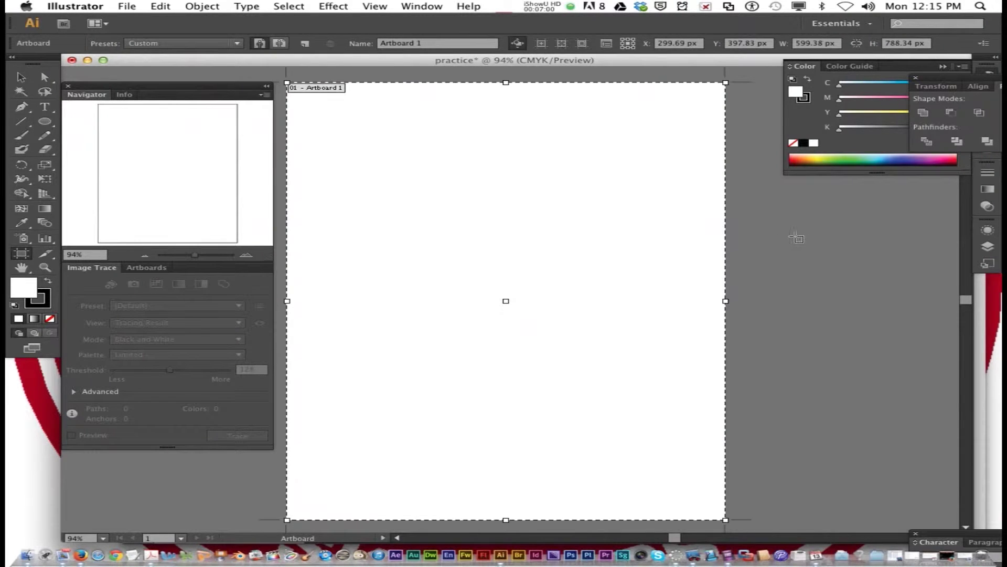
Add two small artboards beside the page, delete both, and exit artboard editing
{"action": "left_click_drag", "start_coordinate": [796, 238], "coordinate": [871, 291]}
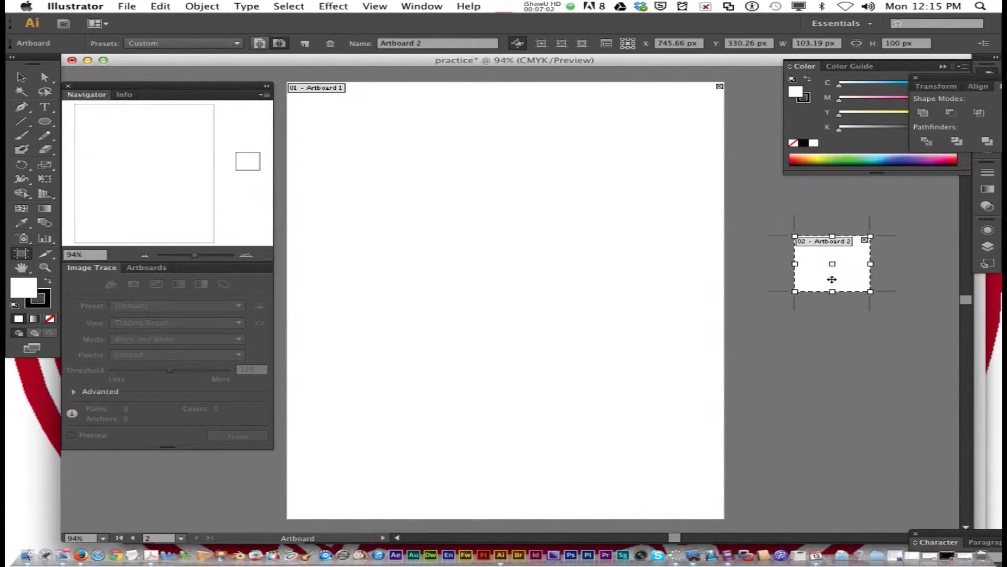
{"action": "left_click_drag", "start_coordinate": [795, 338], "coordinate": [893, 431]}
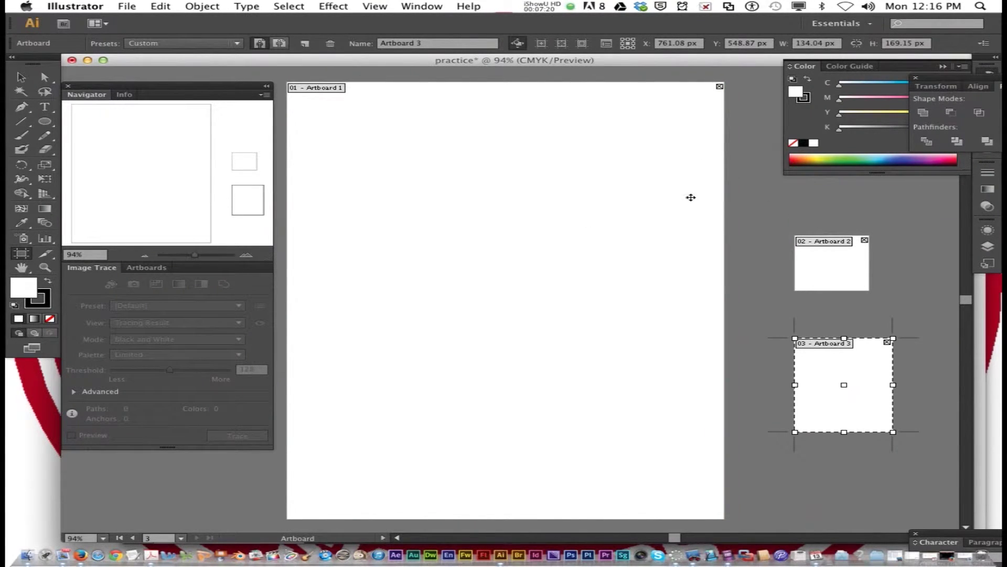
{"action": "left_click", "coordinate": [866, 241]}
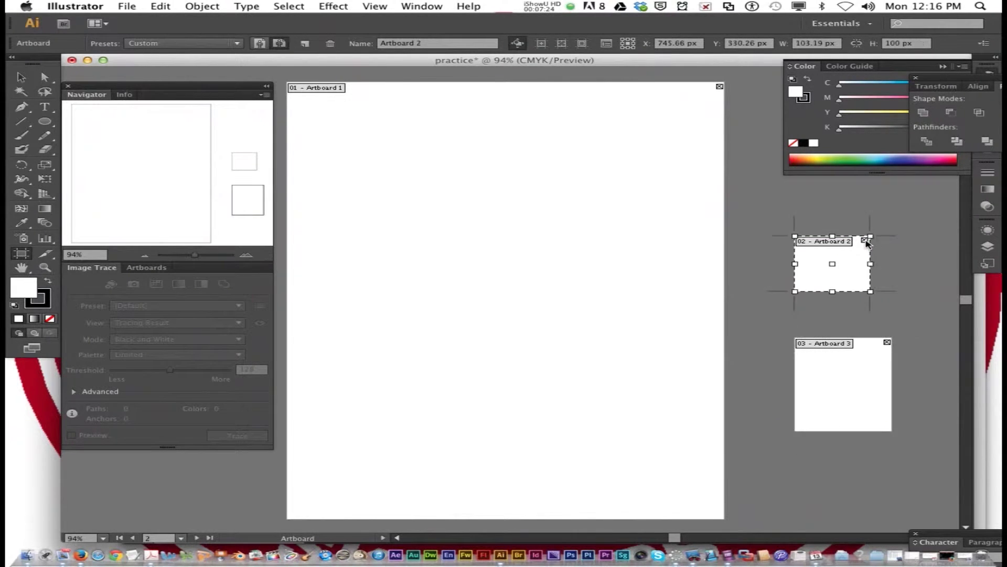
{"action": "left_click", "coordinate": [887, 344]}
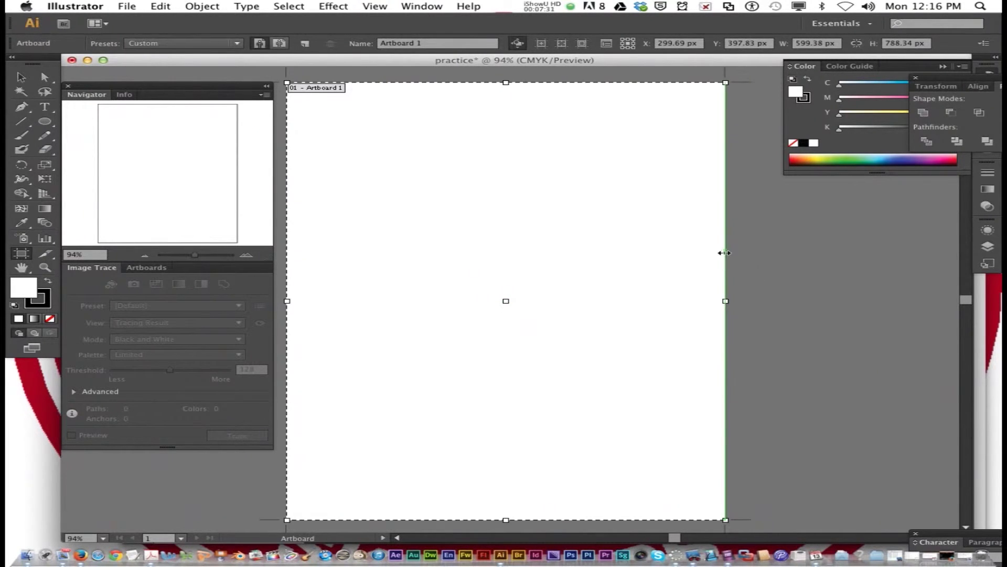
{"action": "key", "text": "Escape"}
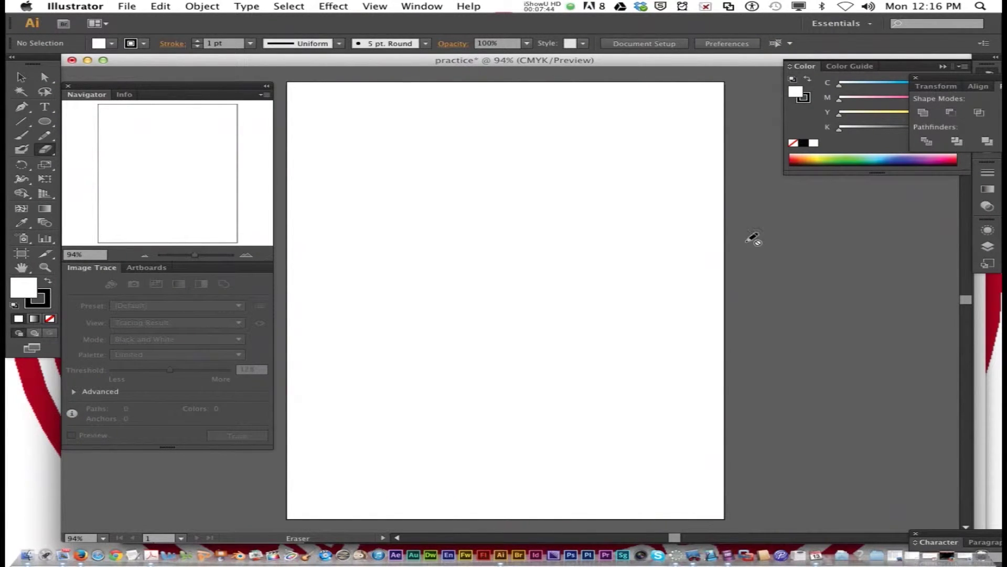
In Document Setup, enable Simulate Colored Paper with a custom blue paper color and confirm
{"action": "left_click", "coordinate": [127, 6]}
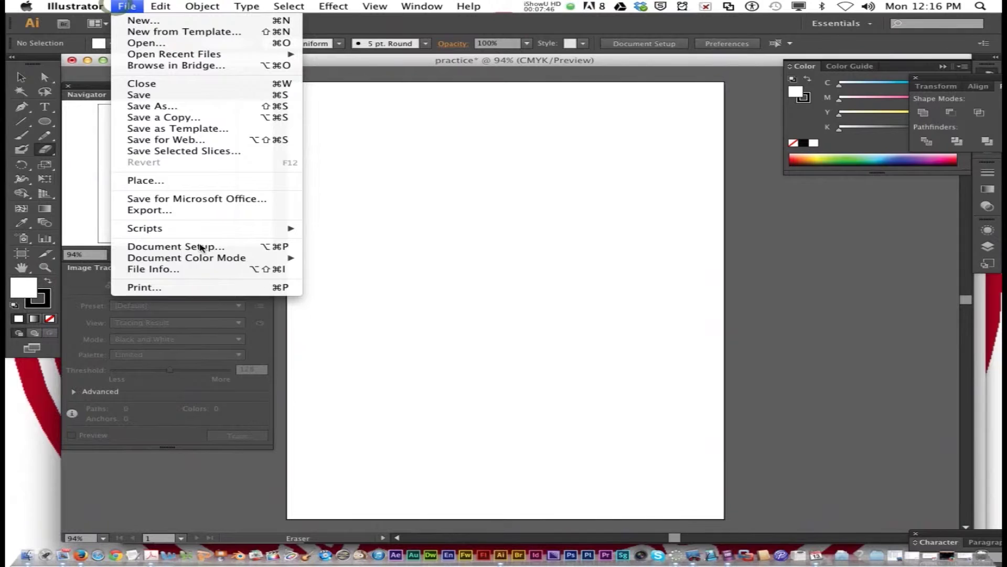
{"action": "left_click", "coordinate": [223, 248]}
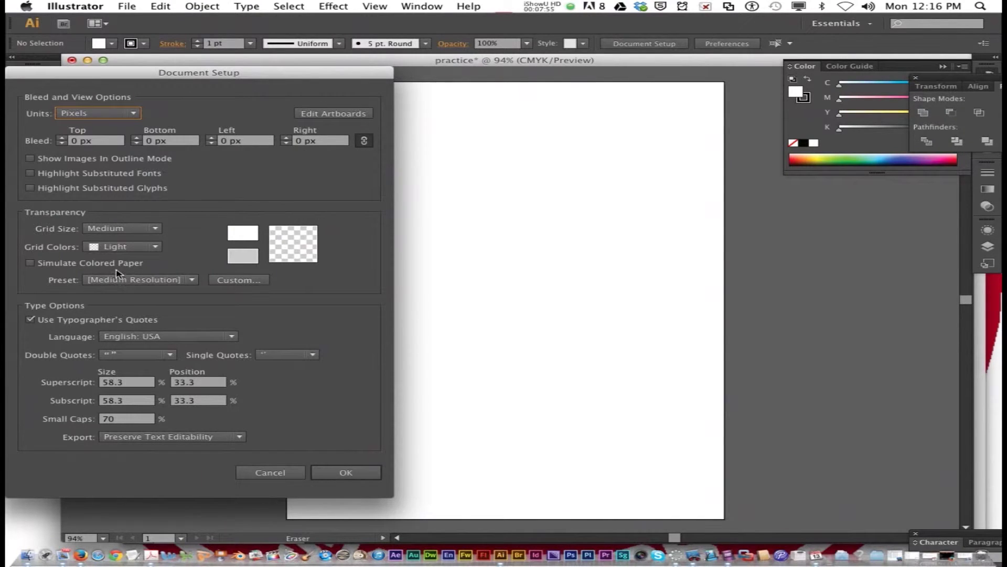
{"action": "left_click", "coordinate": [73, 265]}
{"action": "left_click", "coordinate": [247, 239]}
{"action": "left_click", "coordinate": [94, 252]}
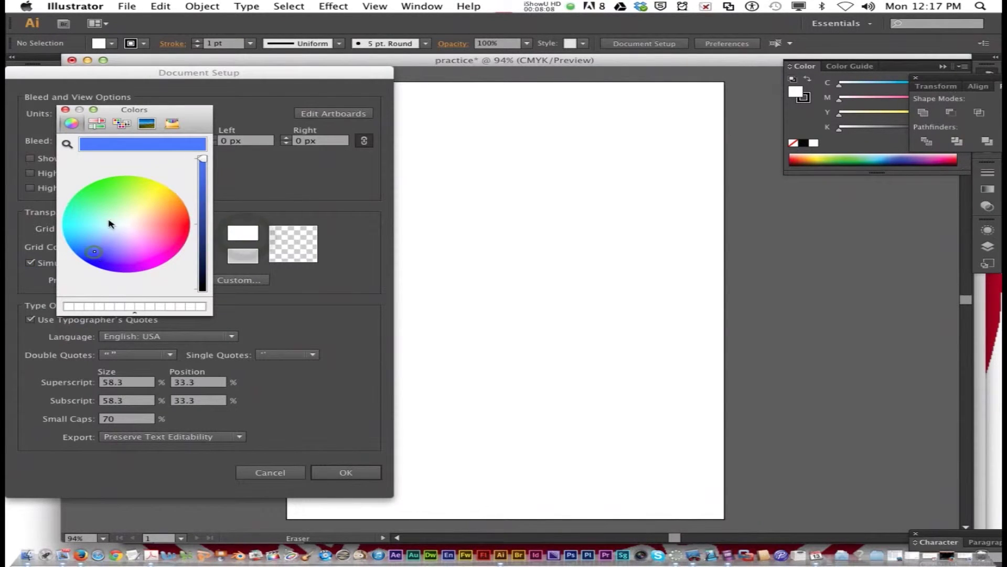
{"action": "left_click", "coordinate": [99, 124]}
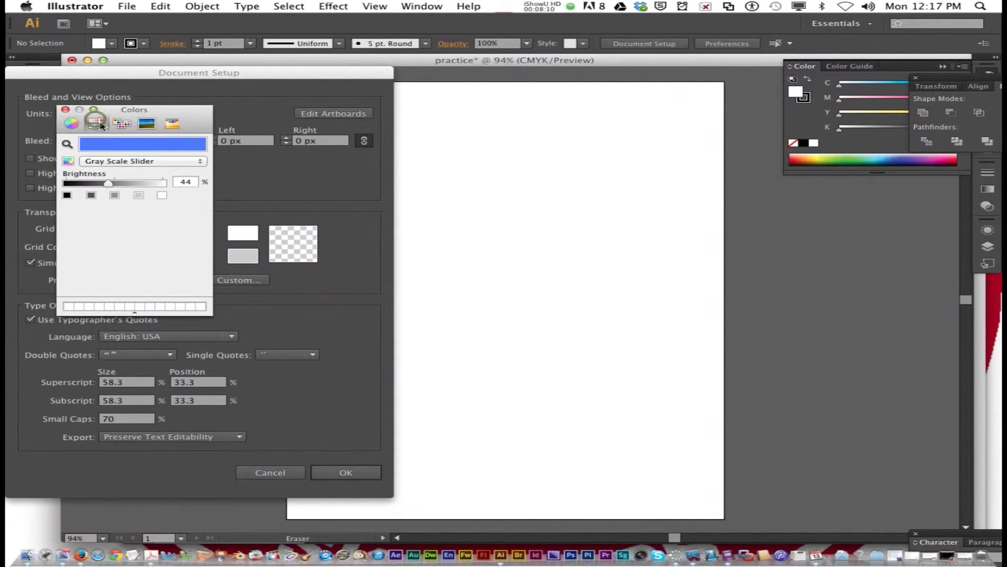
{"action": "left_click", "coordinate": [70, 123]}
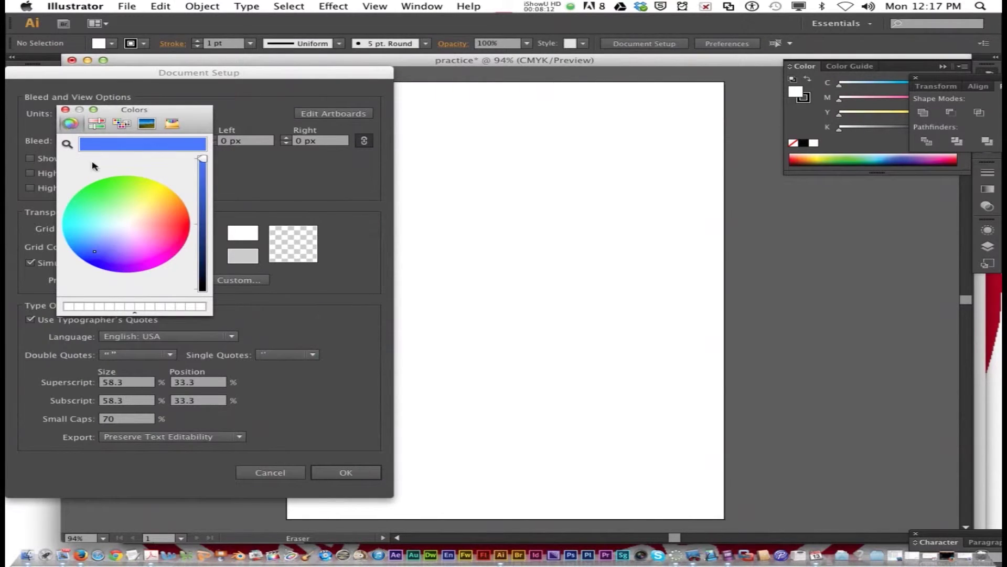
{"action": "left_click", "coordinate": [94, 253]}
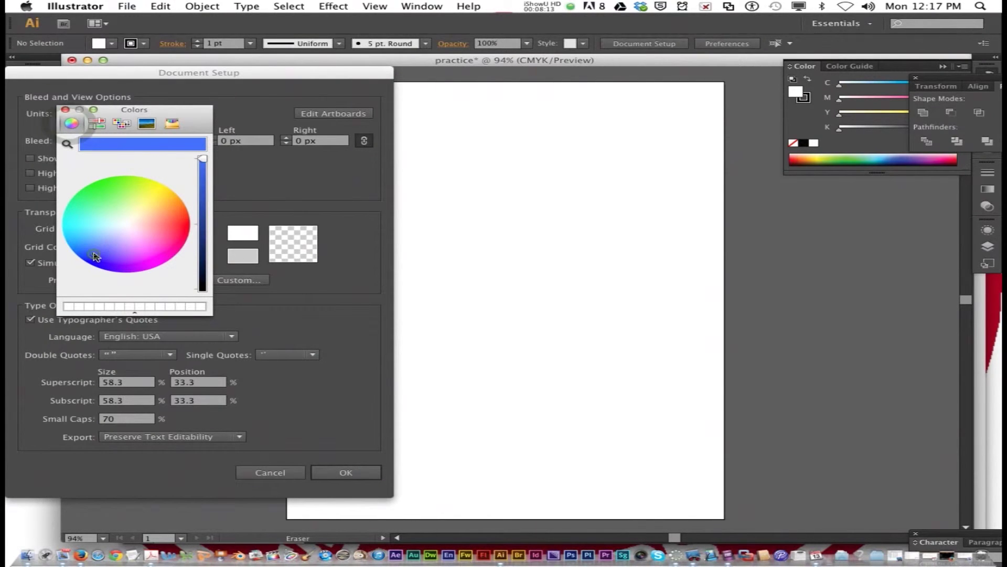
{"action": "left_click", "coordinate": [65, 110]}
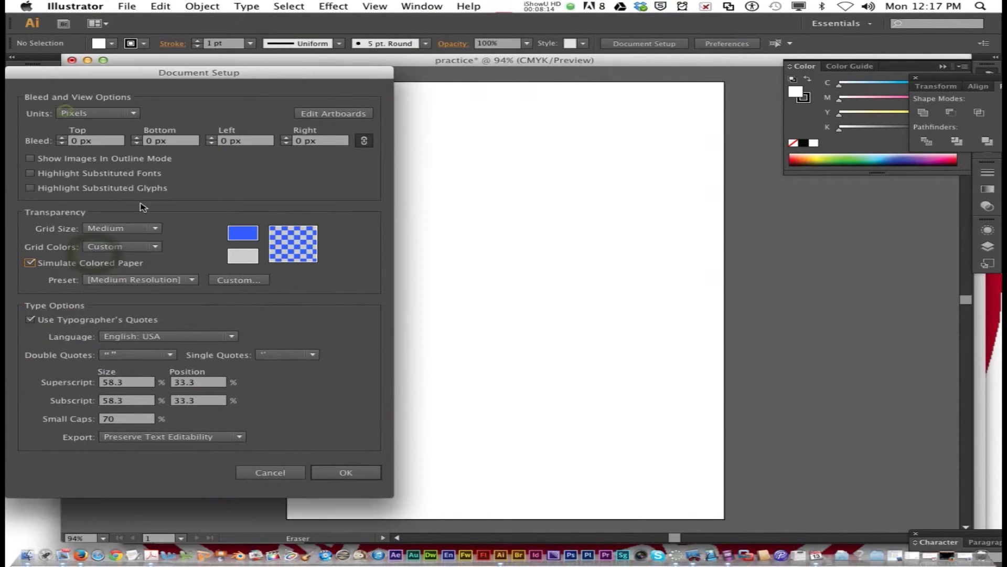
{"action": "left_click", "coordinate": [344, 473]}
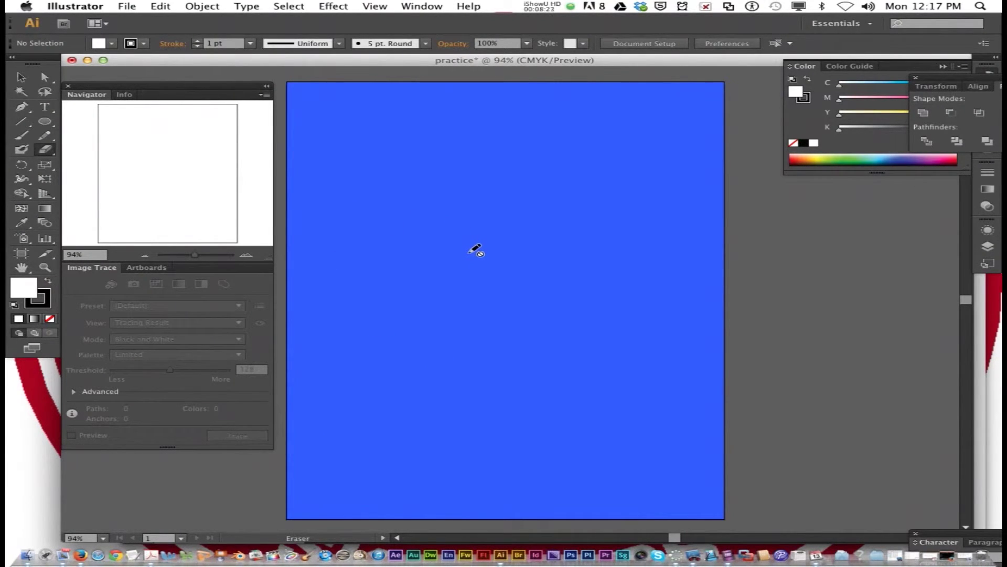
Undo the blue paper color and set the view zoom to 50%
{"action": "key", "text": "super+z"}
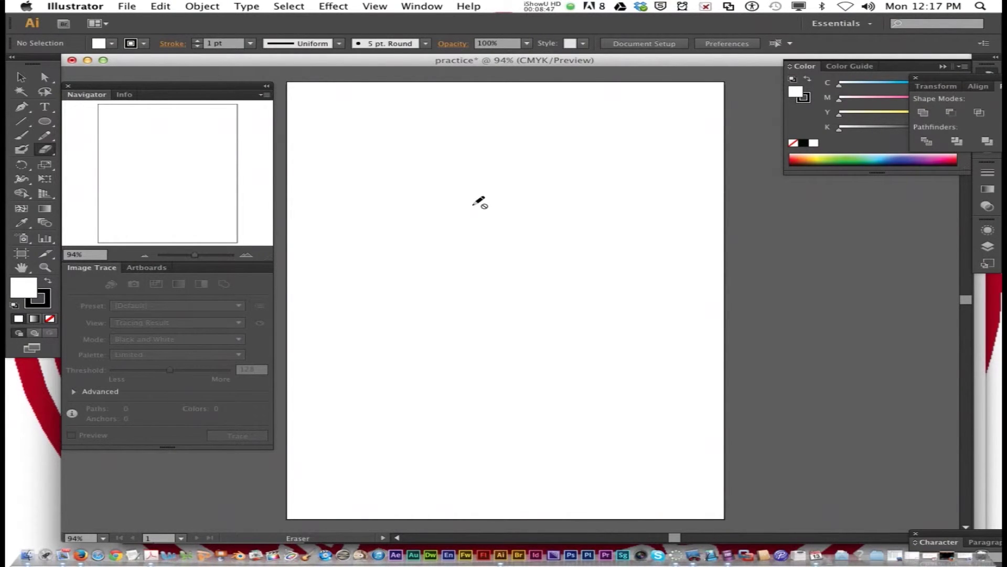
{"action": "left_click", "coordinate": [104, 539]}
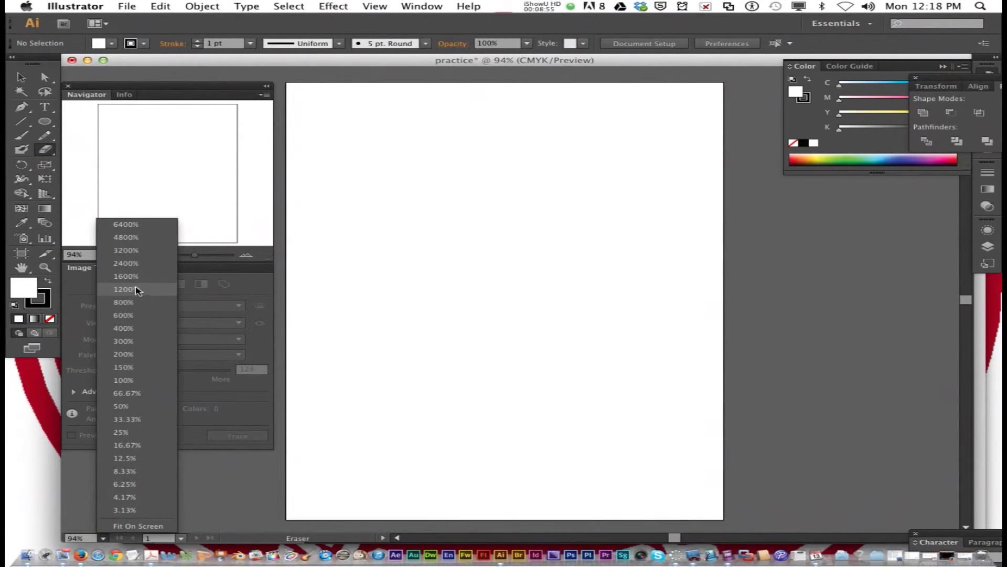
{"action": "left_click", "coordinate": [136, 406]}
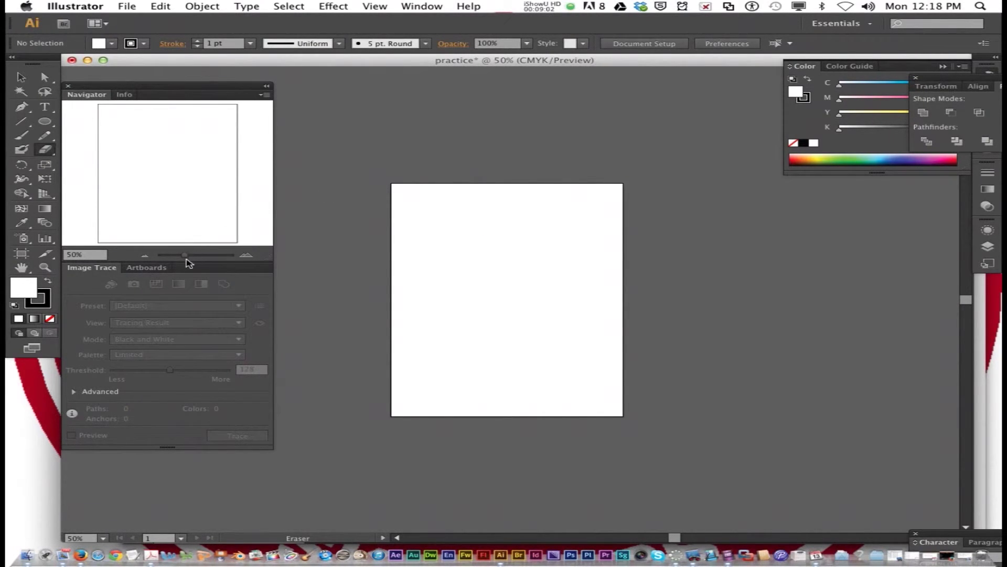
Zoom in with the Navigator to 150%, then back out to 66.67%
{"action": "left_click", "coordinate": [244, 255]}
{"action": "left_click", "coordinate": [244, 256]}
{"action": "left_click", "coordinate": [244, 255]}
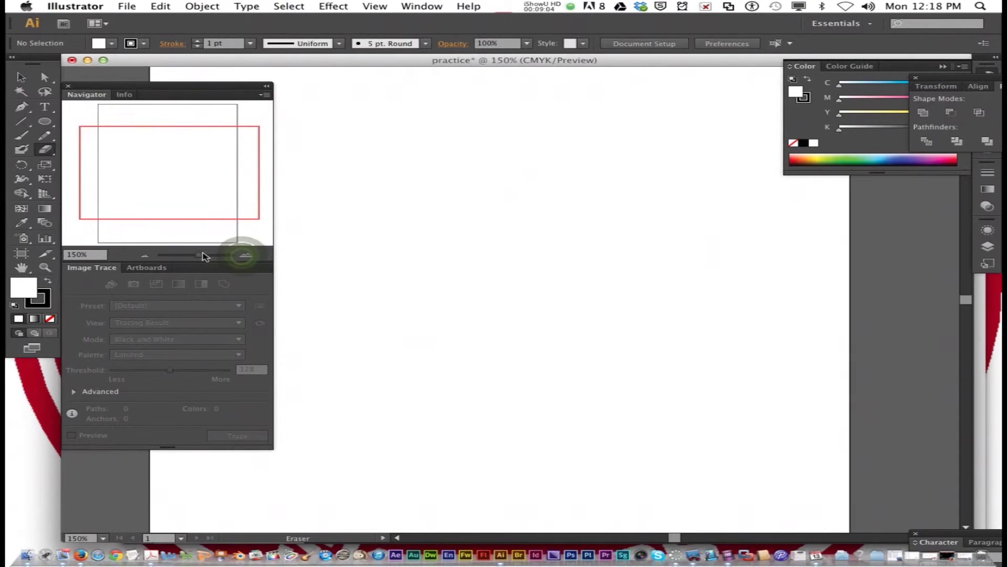
{"action": "left_click", "coordinate": [143, 256]}
{"action": "left_click", "coordinate": [144, 256]}
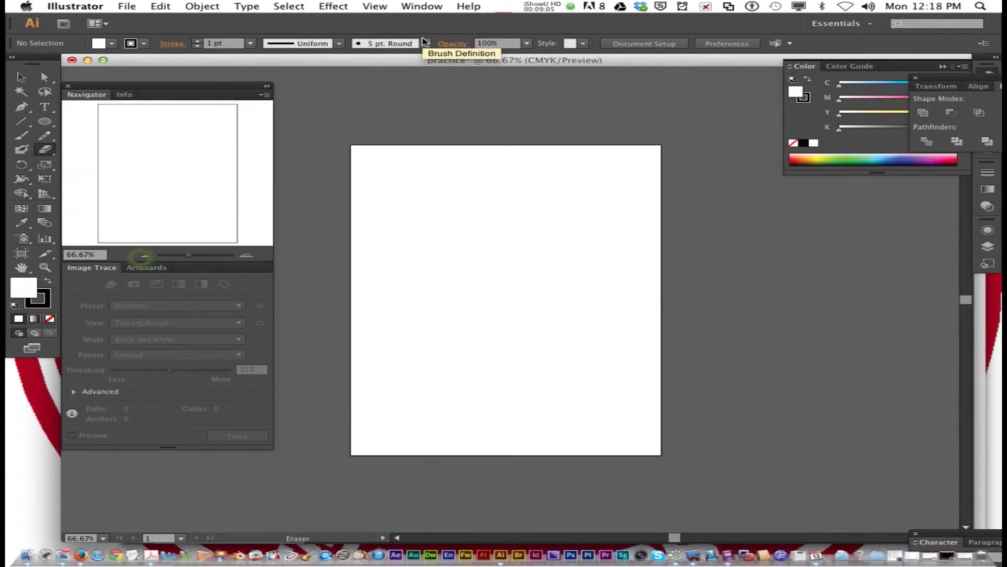
Zoom out to 33.33%, then step back in to finish at 50%
{"action": "left_click", "coordinate": [423, 6]}
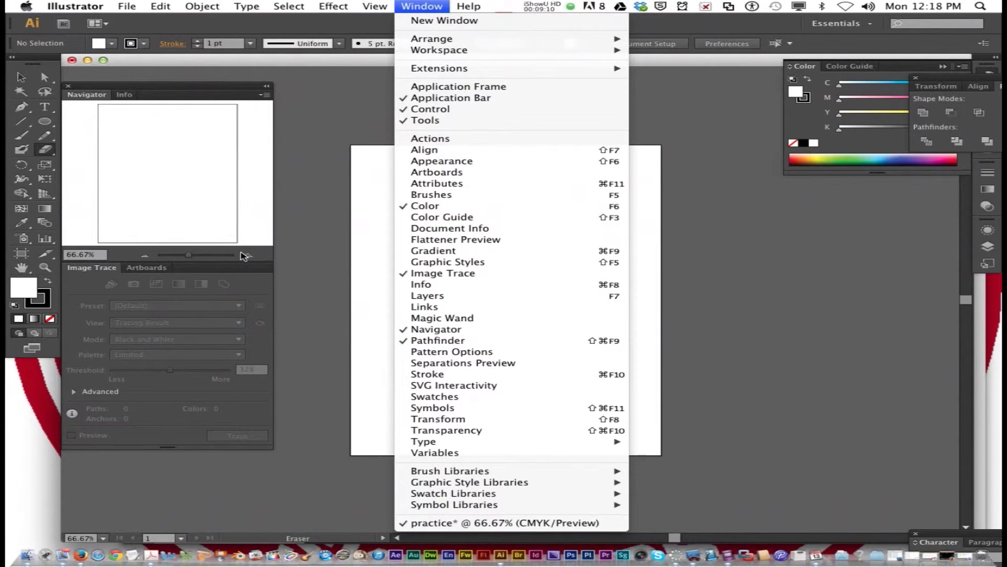
{"action": "left_click", "coordinate": [264, 276]}
{"action": "left_click", "coordinate": [144, 256]}
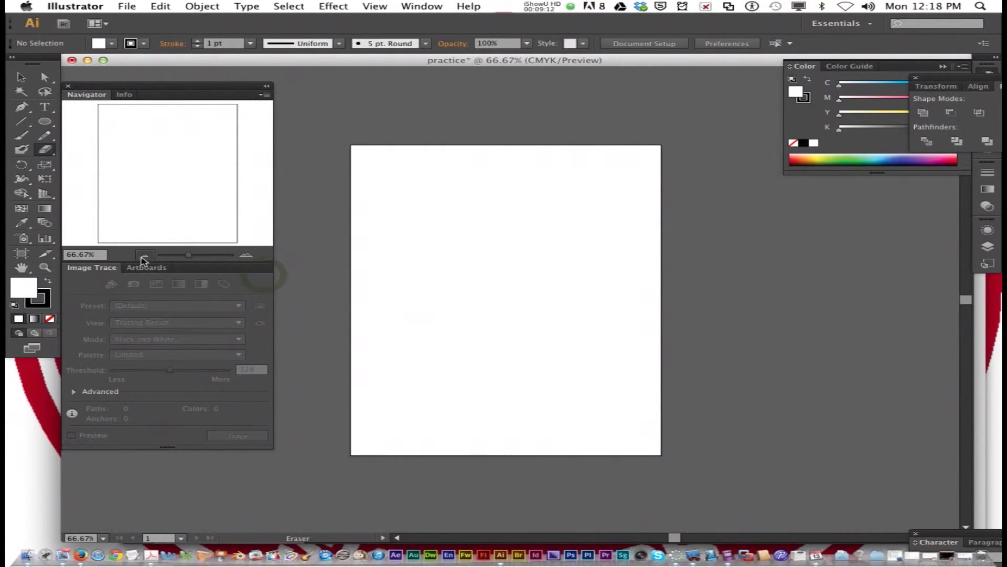
{"action": "left_click", "coordinate": [145, 256]}
{"action": "left_click", "coordinate": [241, 256]}
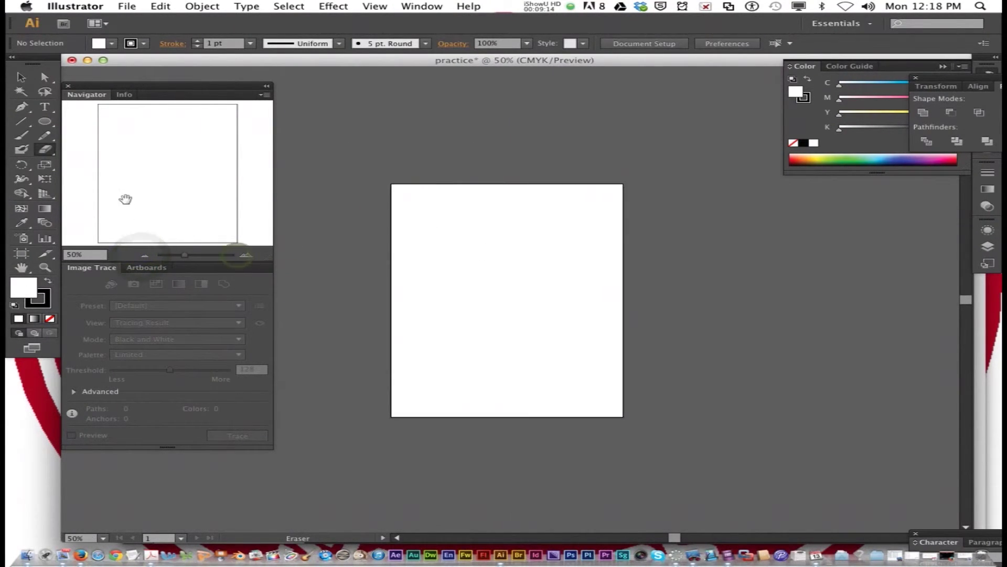
With the Zoom tool, zoom in to 100%, then out to 25% and one step back in
{"action": "key", "text": "z"}
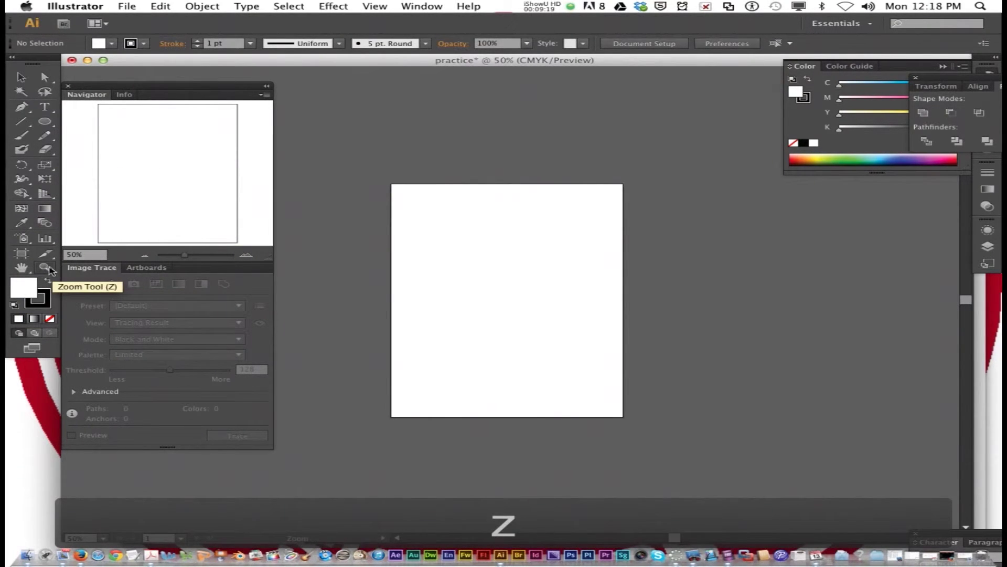
{"action": "left_click", "coordinate": [480, 270]}
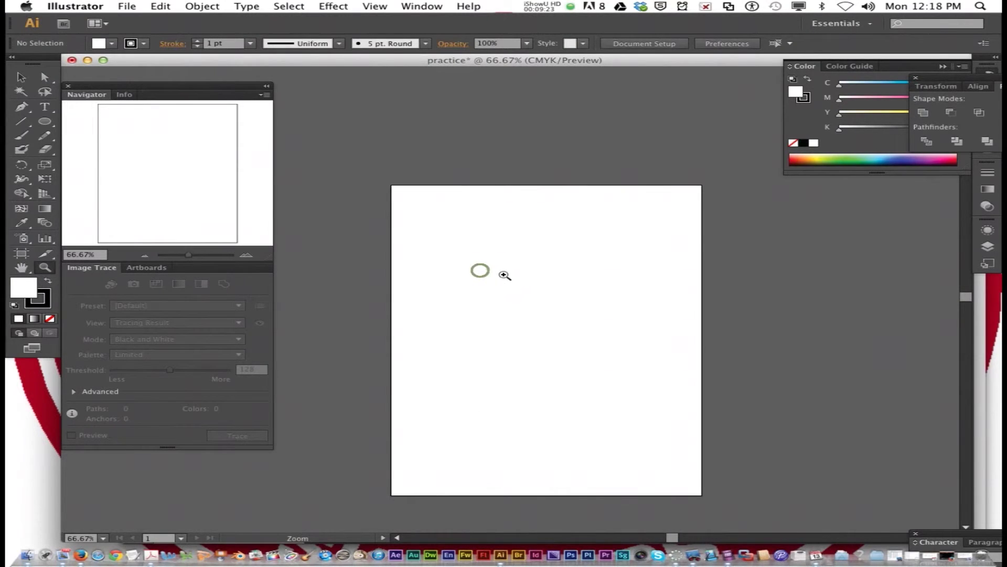
{"action": "left_click", "coordinate": [504, 275]}
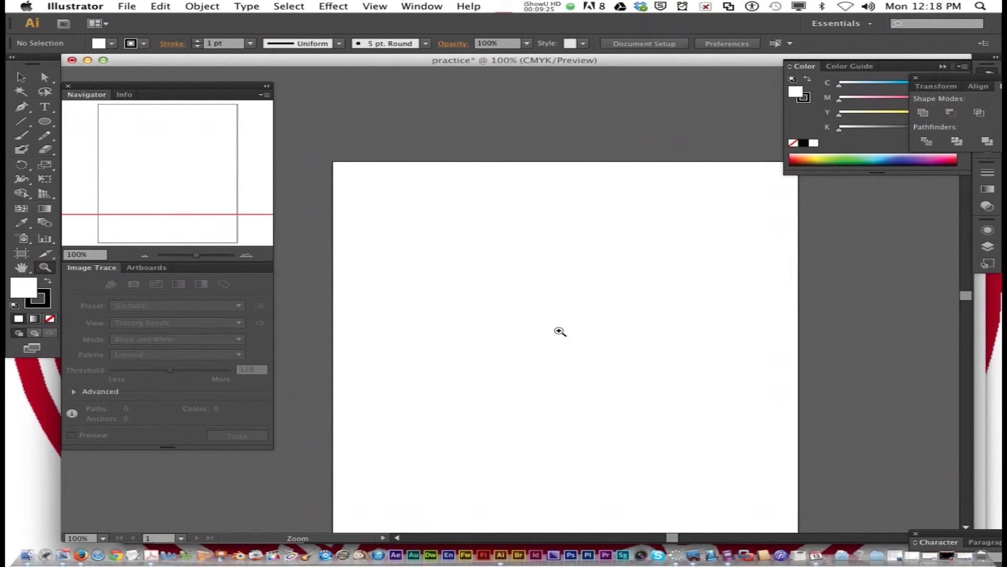
{"action": "left_click", "coordinate": [557, 331], "text": "alt"}
{"action": "left_click", "coordinate": [540, 356], "text": "alt"}
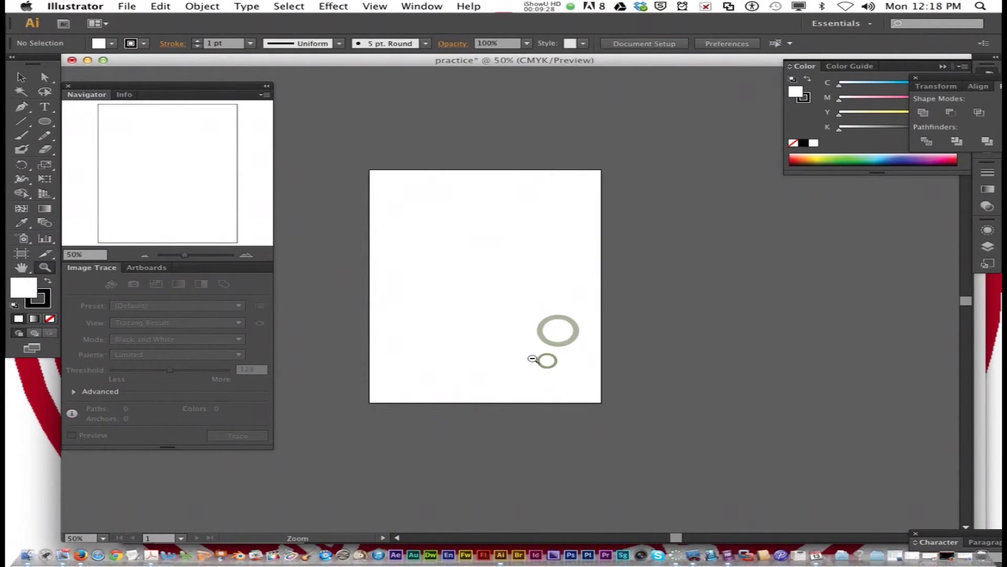
{"action": "left_click", "coordinate": [516, 337], "text": "alt"}
{"action": "left_click", "coordinate": [486, 253], "text": "alt"}
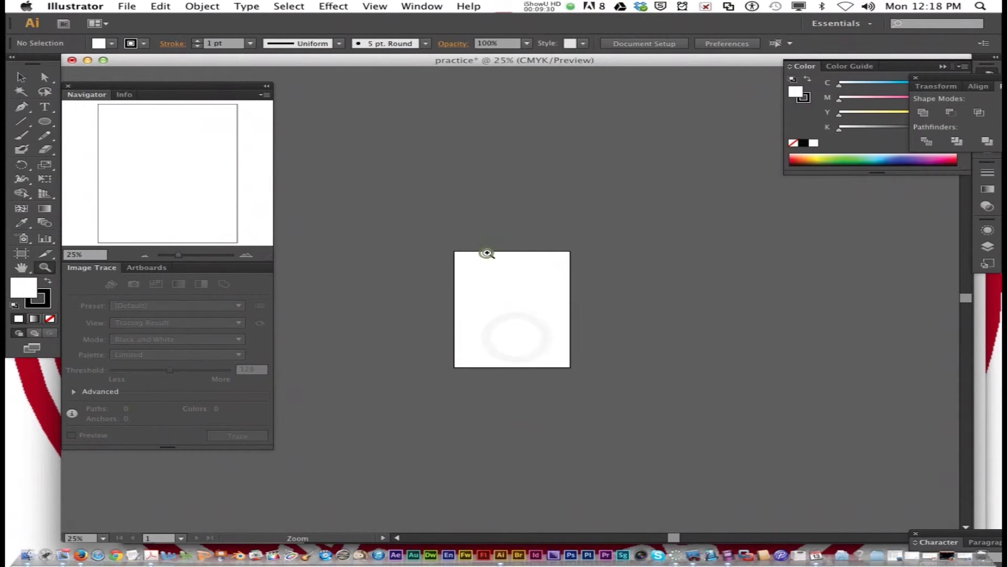
{"action": "left_click", "coordinate": [535, 343]}
Drag-zoom into a tiny area at 2390%, then zoom back out to the whole page at 66.67%
{"action": "left_click_drag", "start_coordinate": [518, 304], "coordinate": [504, 293]}
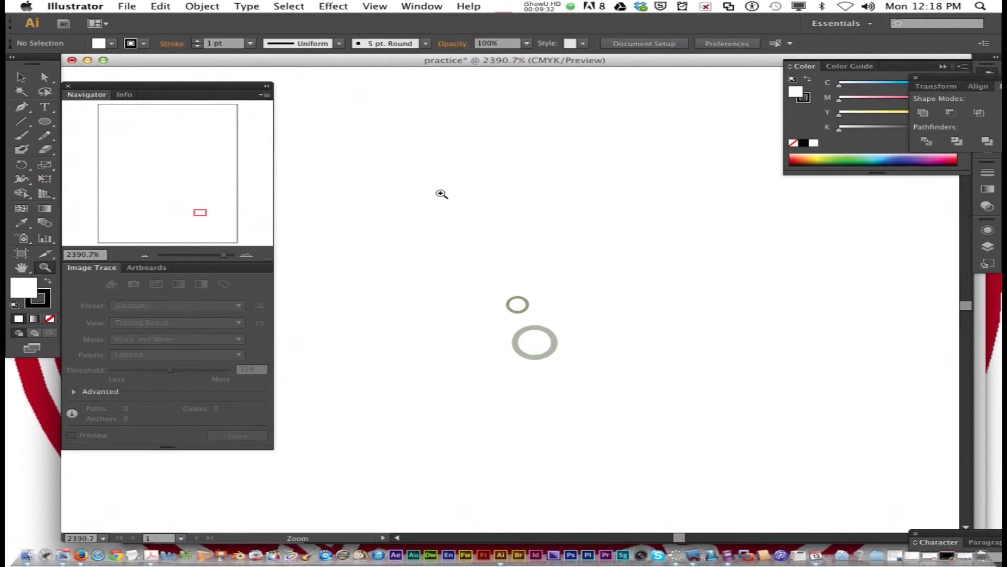
{"action": "left_click", "coordinate": [446, 240], "text": "alt"}
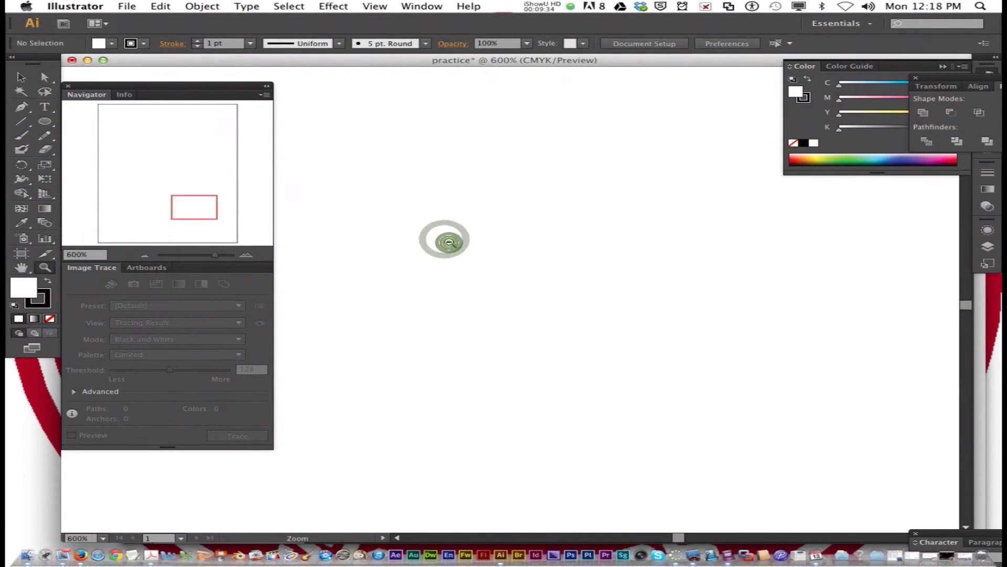
{"action": "left_click", "coordinate": [450, 242], "text": "alt"}
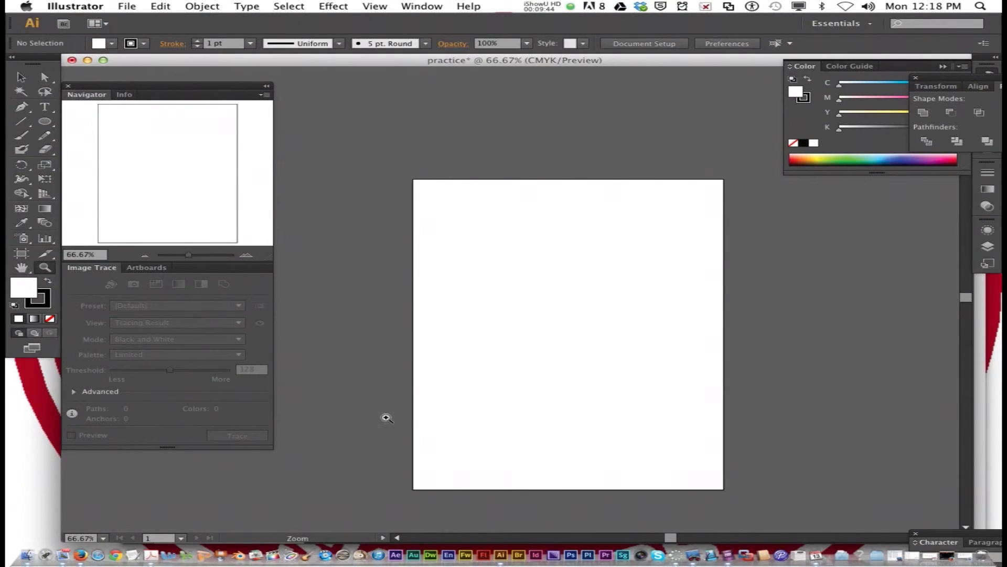
{"action": "left_click", "coordinate": [383, 538]}
{"action": "mouse_move", "coordinate": [417, 535]}
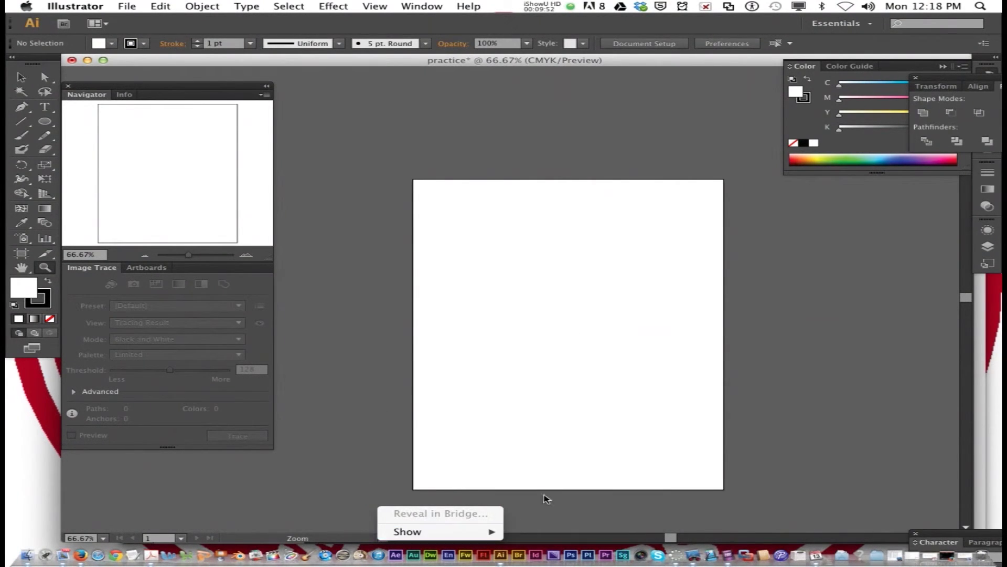
{"action": "left_click", "coordinate": [525, 488]}
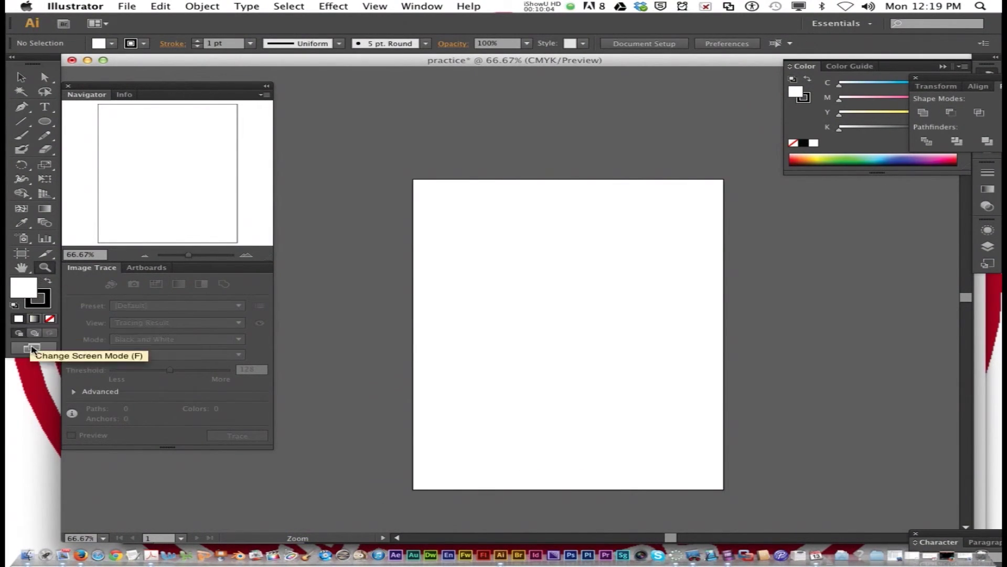
{"action": "left_click", "coordinate": [33, 349]}
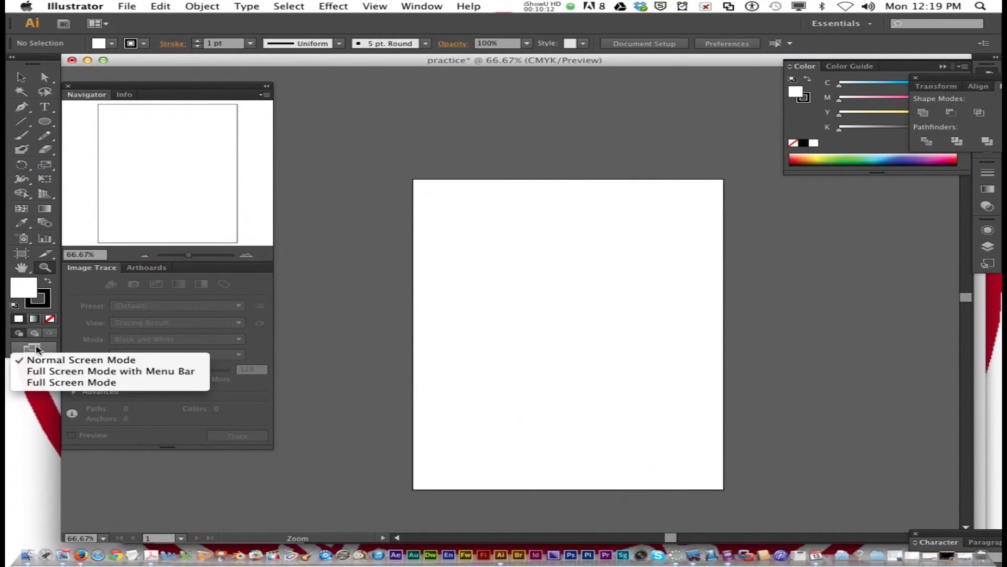
{"action": "left_click", "coordinate": [42, 360]}
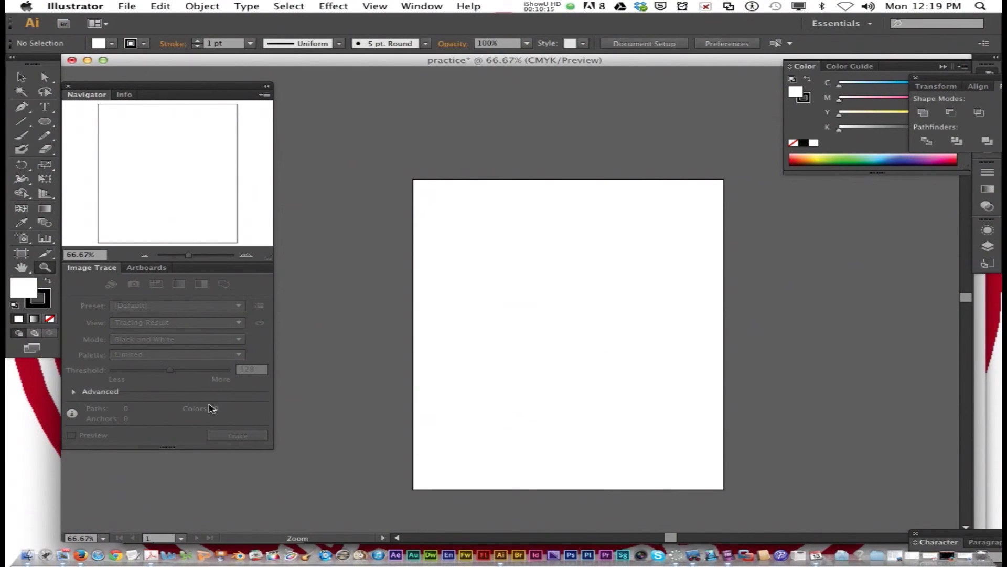
{"action": "key", "text": "f"}
{"action": "key", "text": "f"}
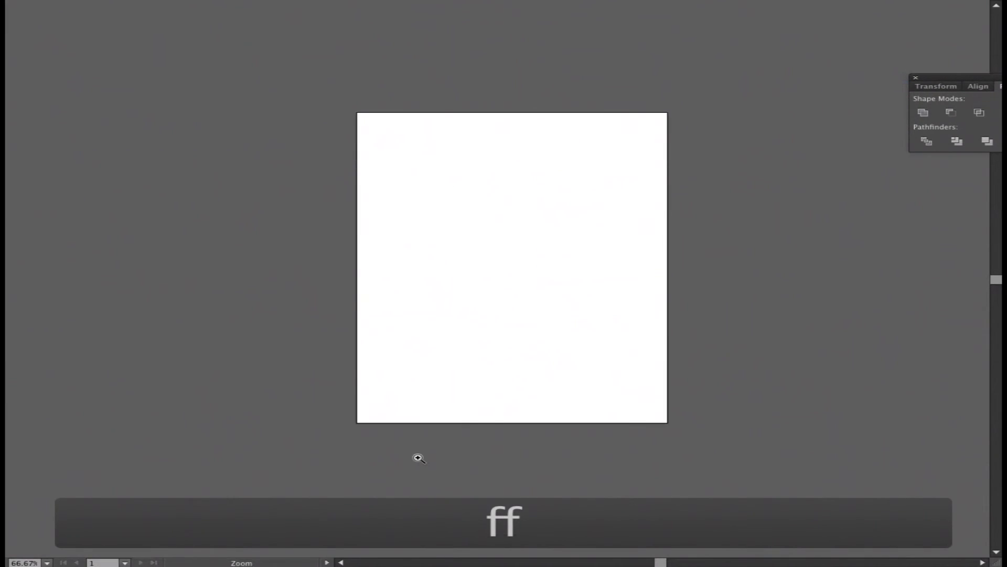
{"action": "key", "text": "f"}
{"action": "key", "text": "f"}
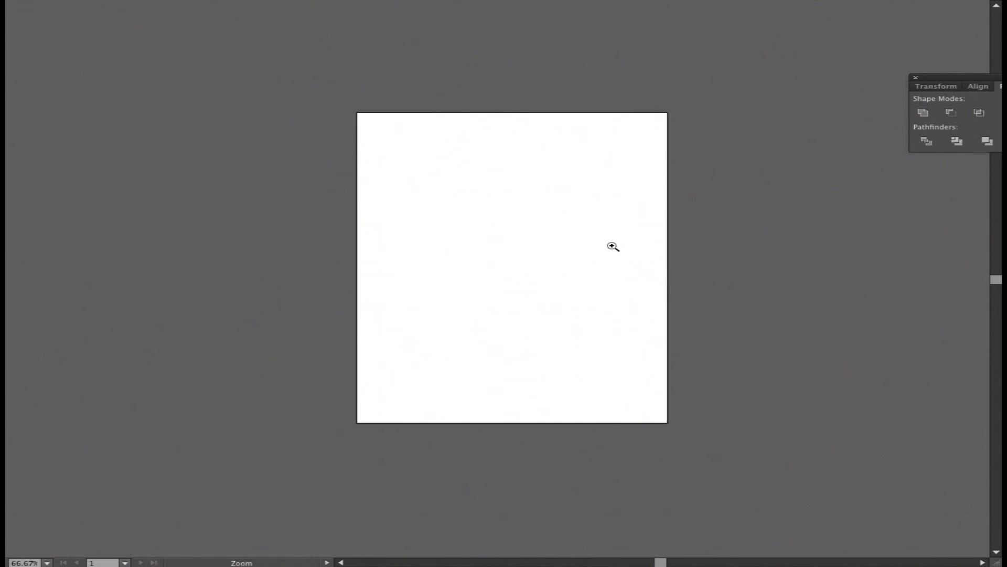
{"action": "key", "text": "f"}
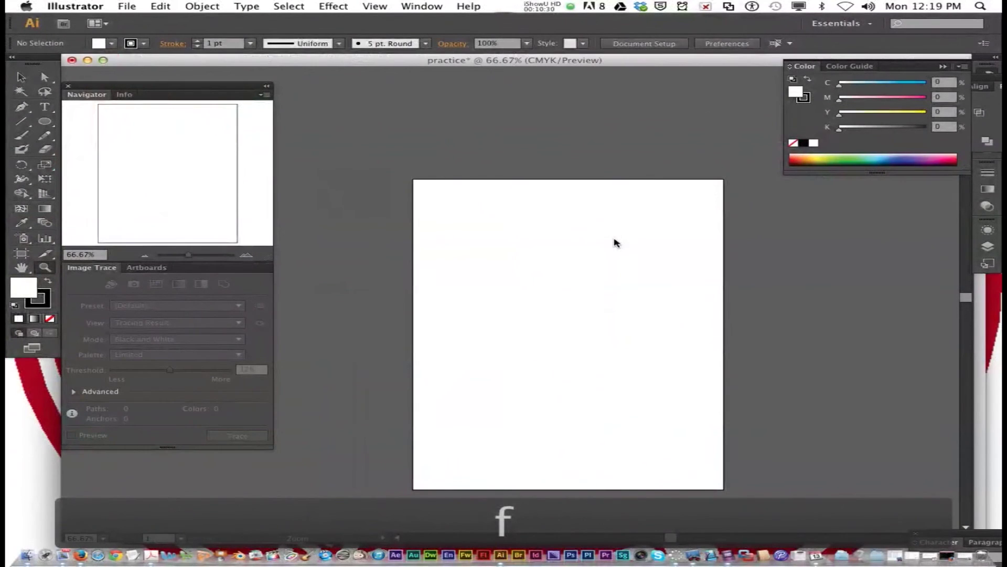
{"action": "key", "text": "f"}
{"action": "key", "text": "f"}
{"action": "key", "text": "f"}
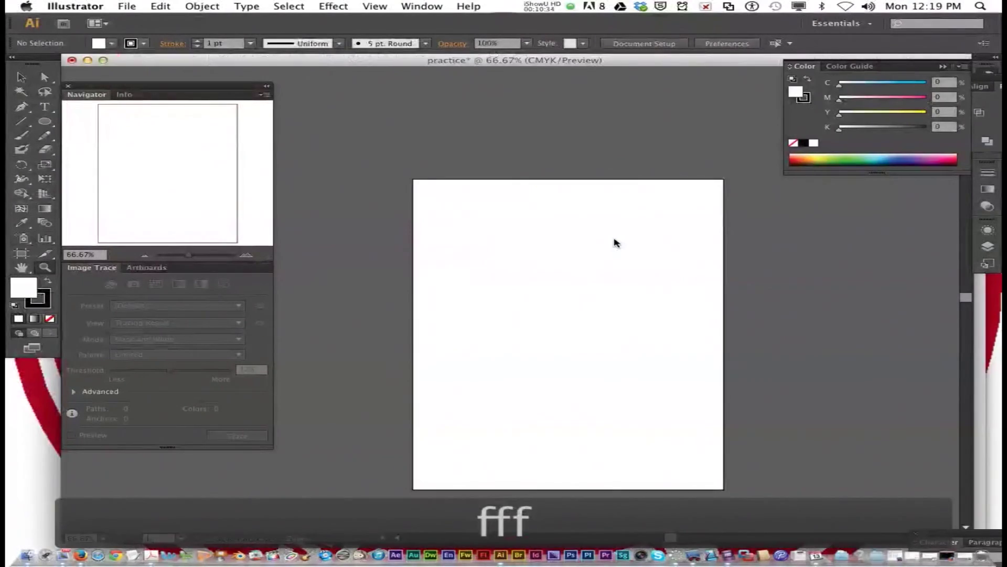
{"action": "key", "text": "f"}
{"action": "key", "text": "f"}
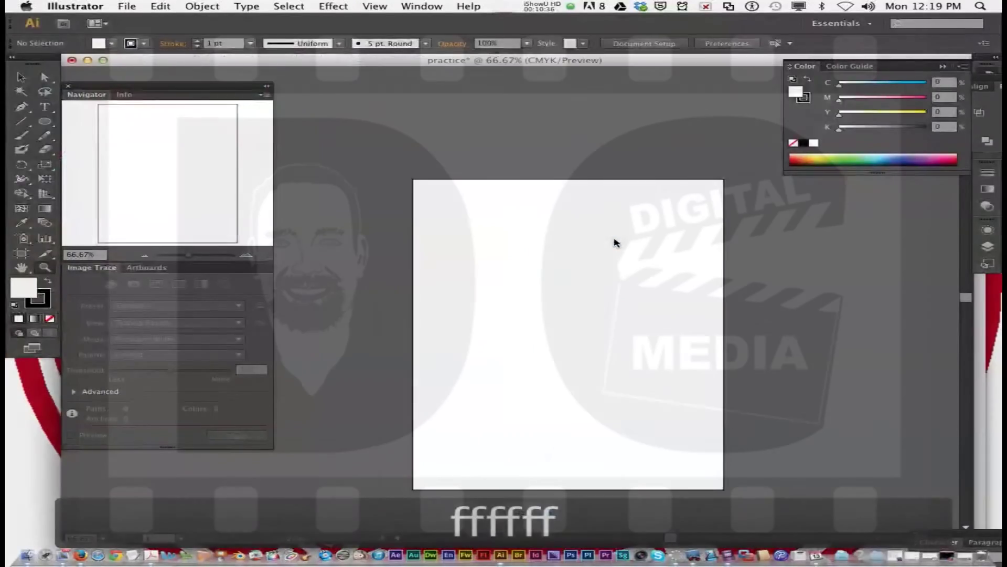